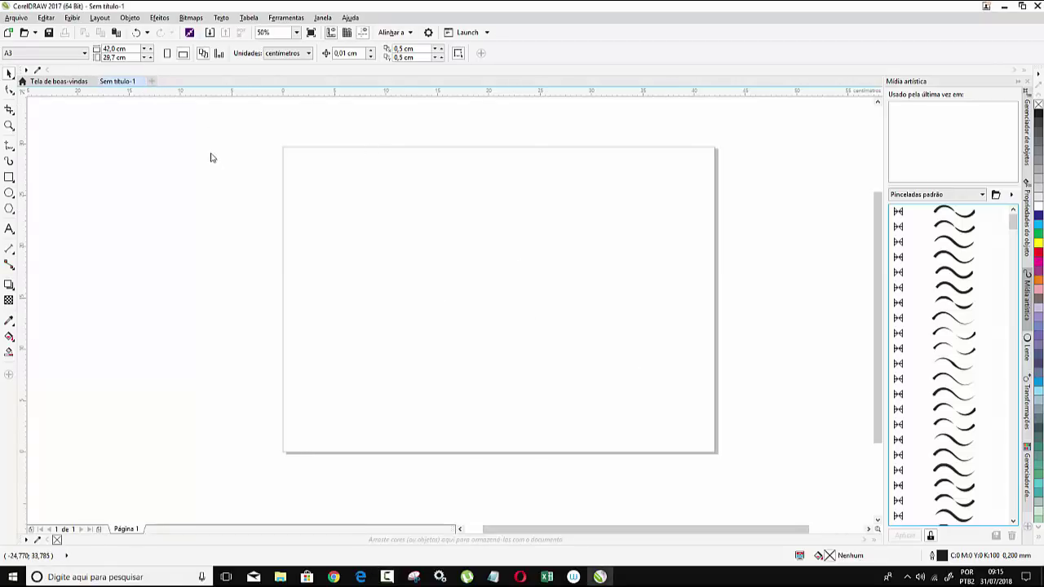
Step: Discard the untitled document and create a new A3 portrait page in centimetres, CMYK
click(140, 81)
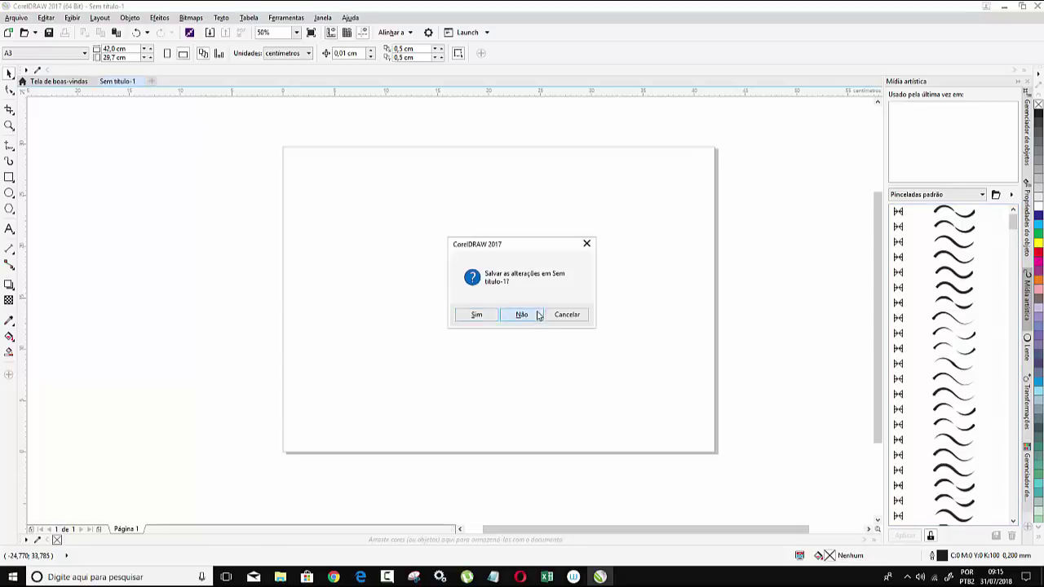
click(535, 314)
click(16, 18)
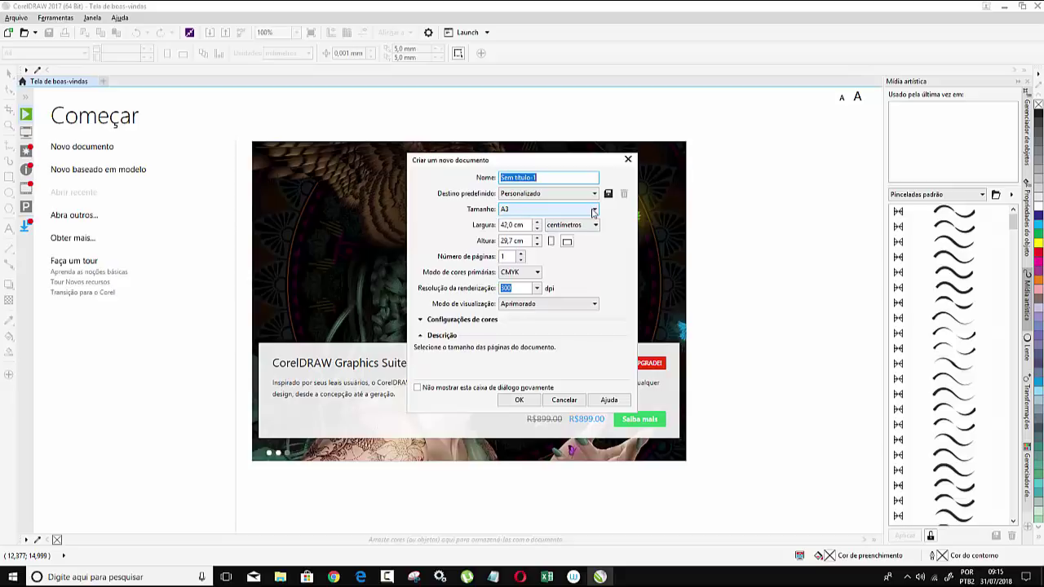
click(594, 211)
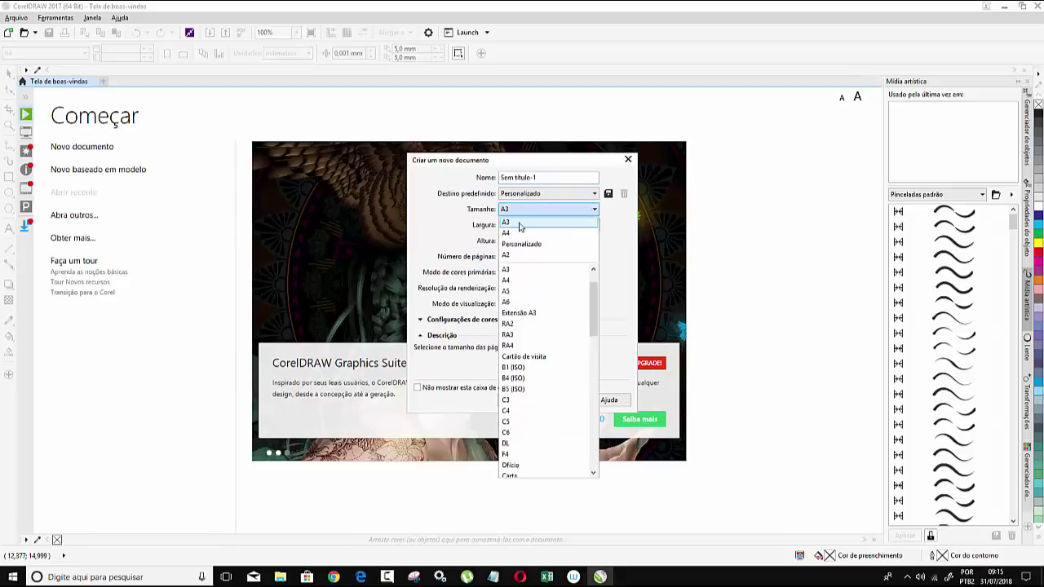
click(520, 223)
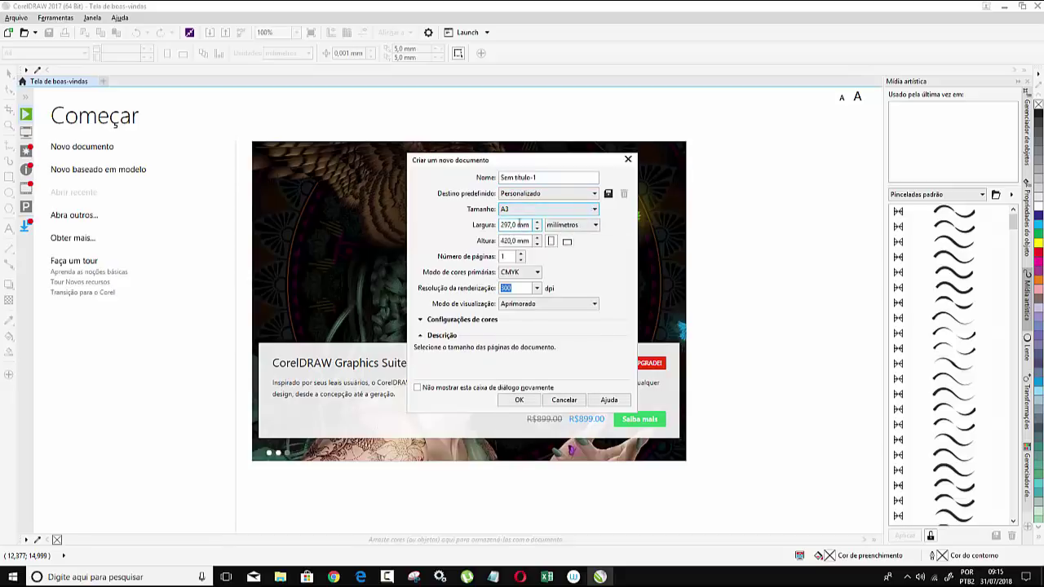
click(595, 226)
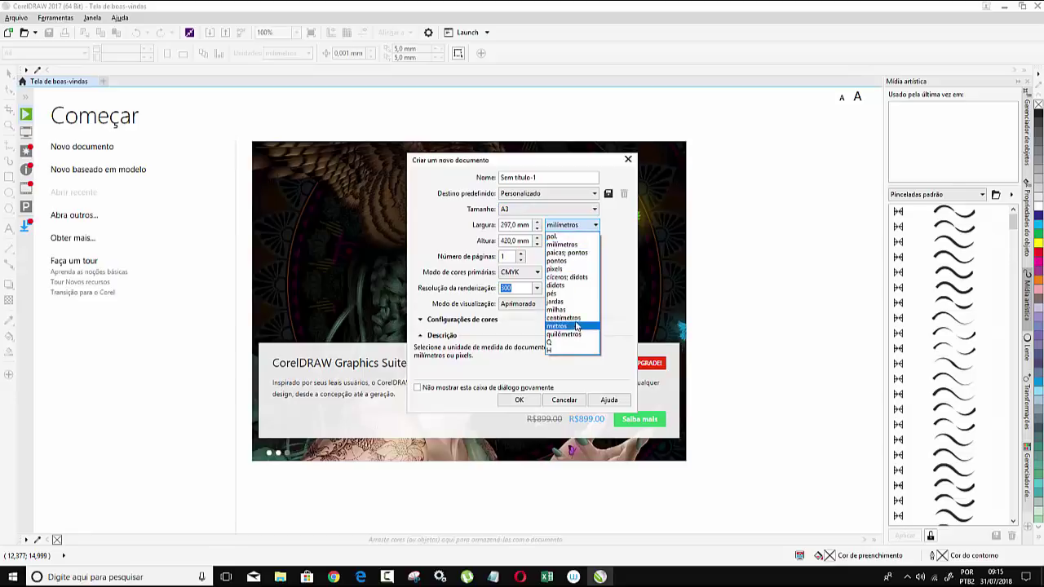
click(574, 324)
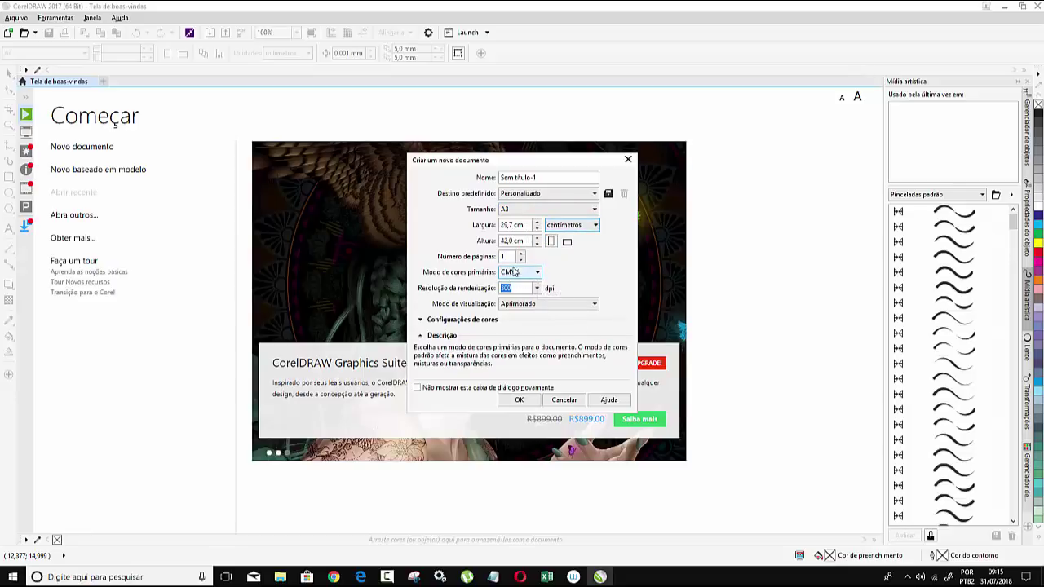
click(538, 273)
click(509, 292)
click(519, 403)
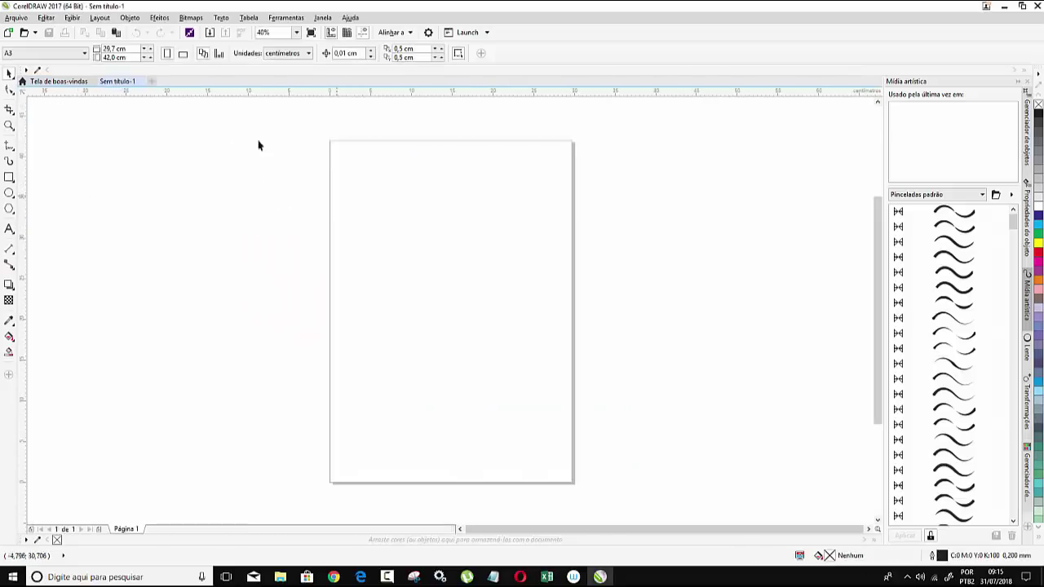
Step: Import Galinha-Pintadinha-4.png and place it in the upper part of the A3 page
right_click(241, 183)
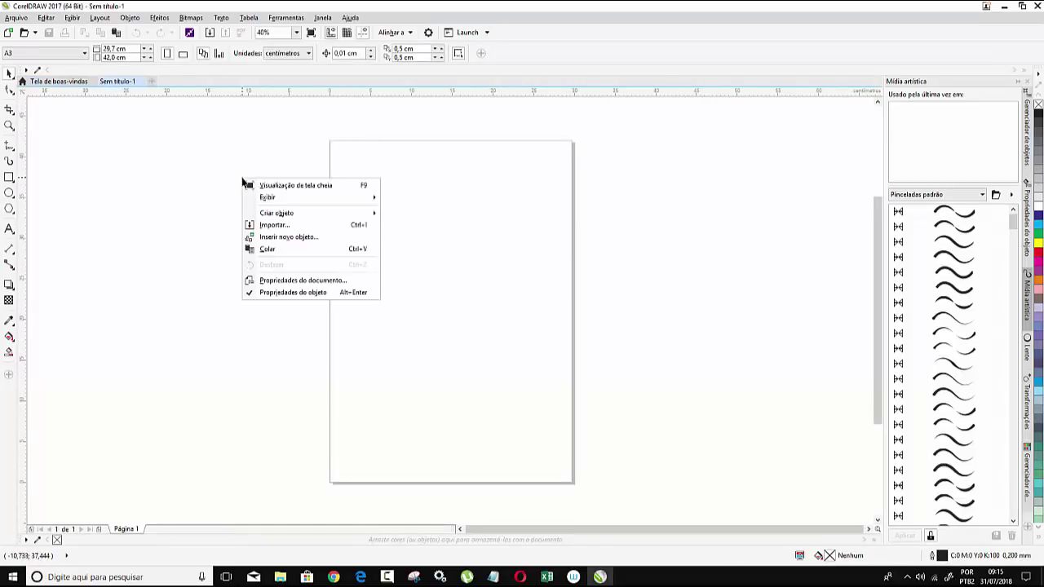
click(293, 230)
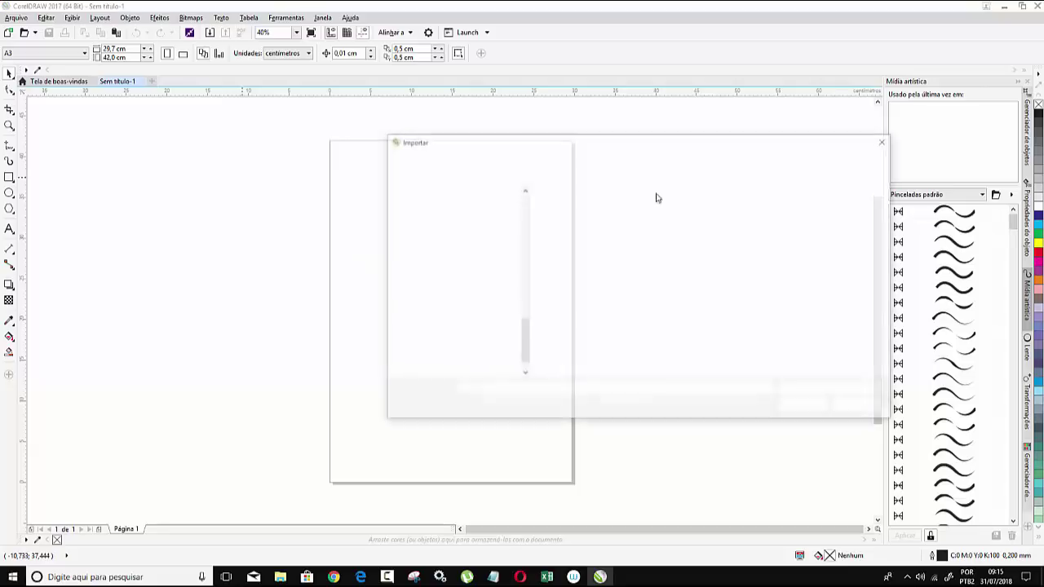
scroll(887, 234, down, 1)
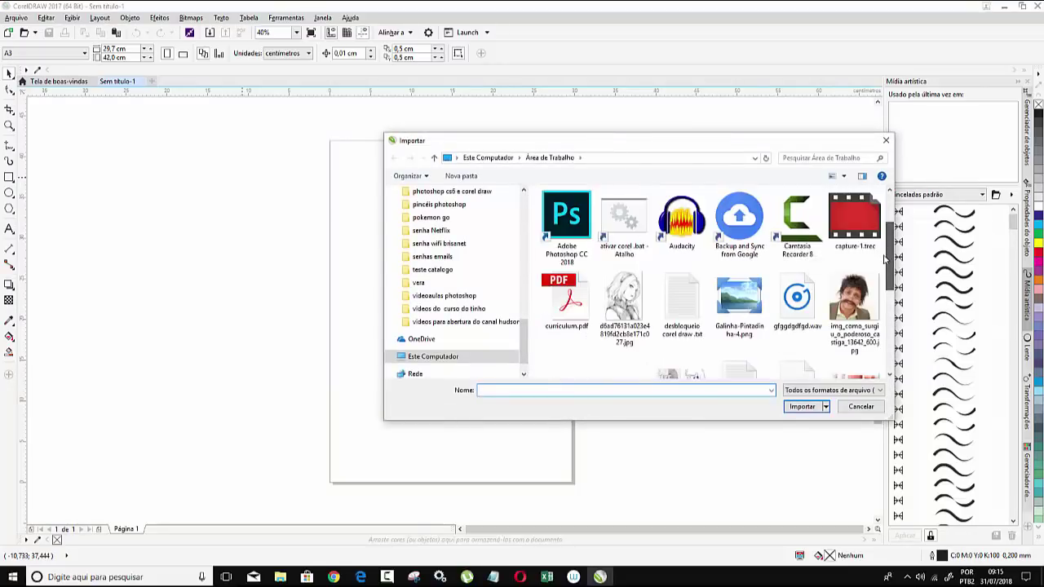
click(730, 298)
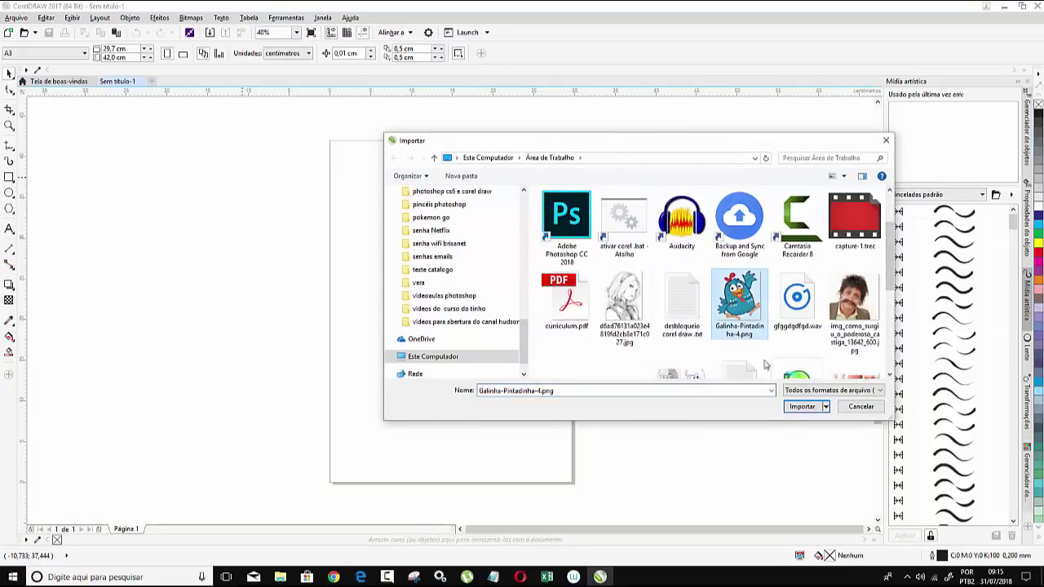
click(801, 408)
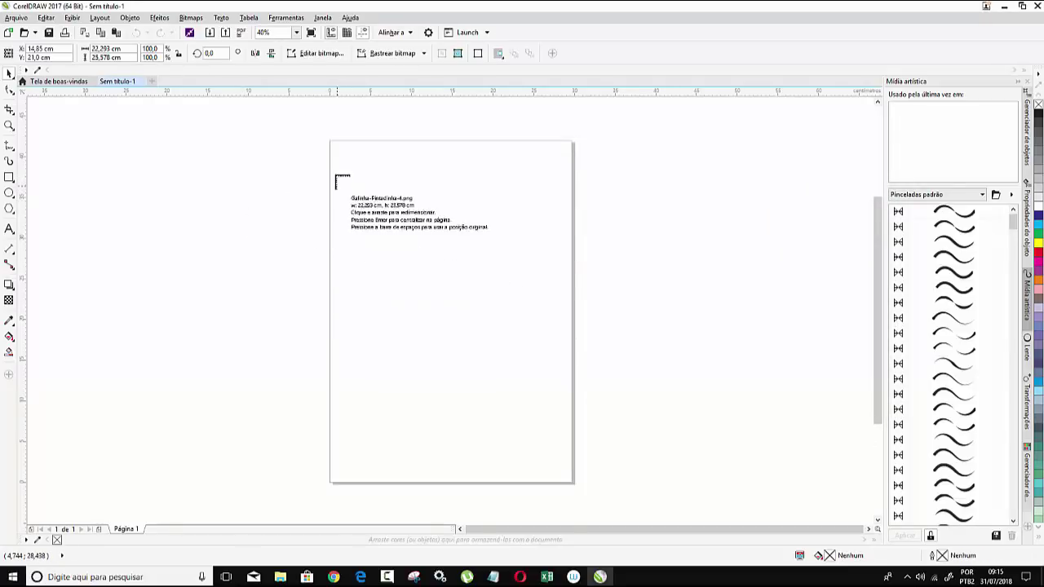
mouse_move(331, 171)
mouse_down()
mouse_move(449, 285)
mouse_move(527, 387)
mouse_up()
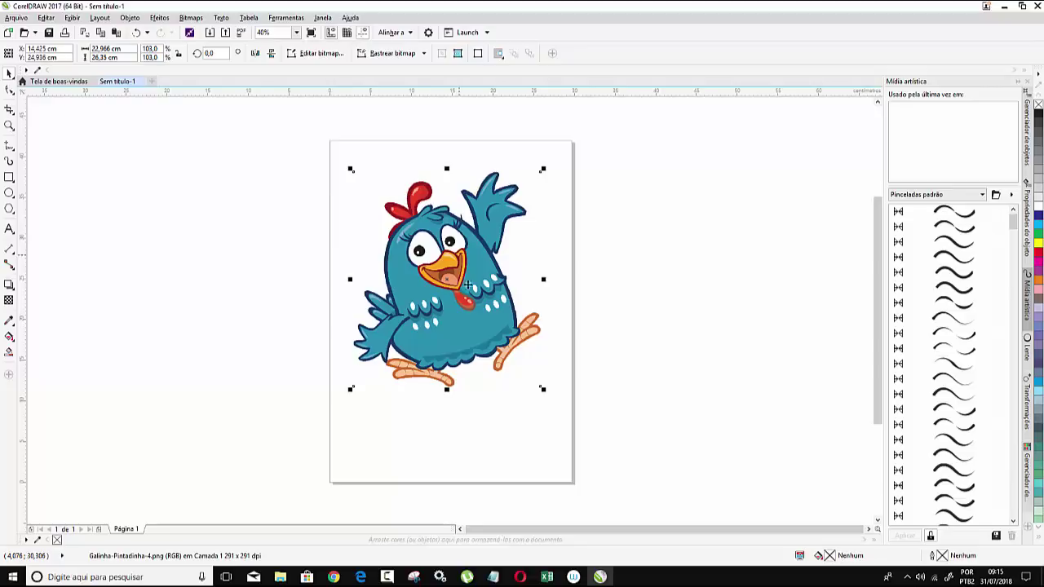
drag(468, 284, 475, 291)
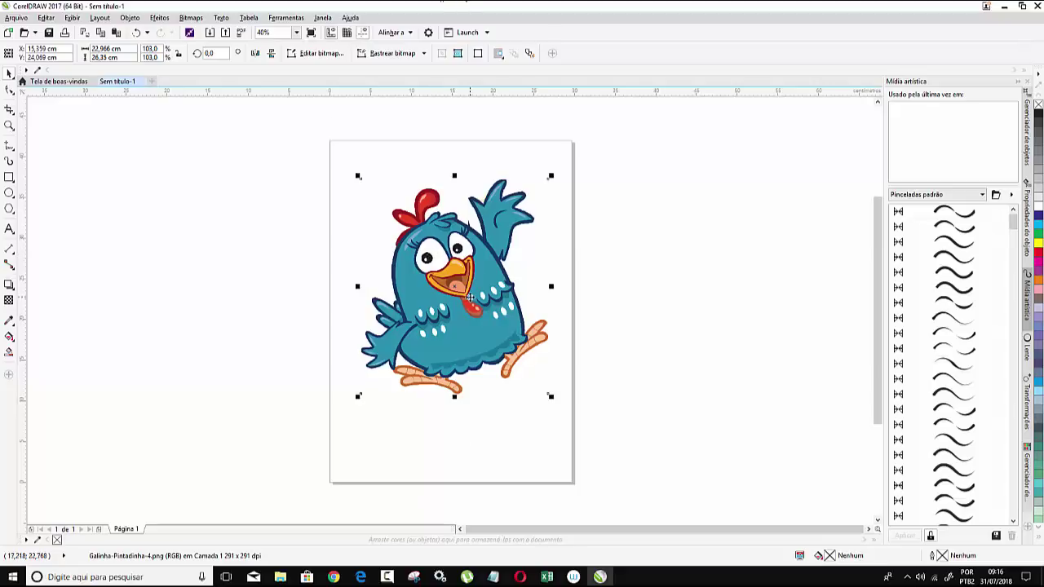
Step: Set the chicken image's brightness, contrast and intensity all to -100
click(161, 19)
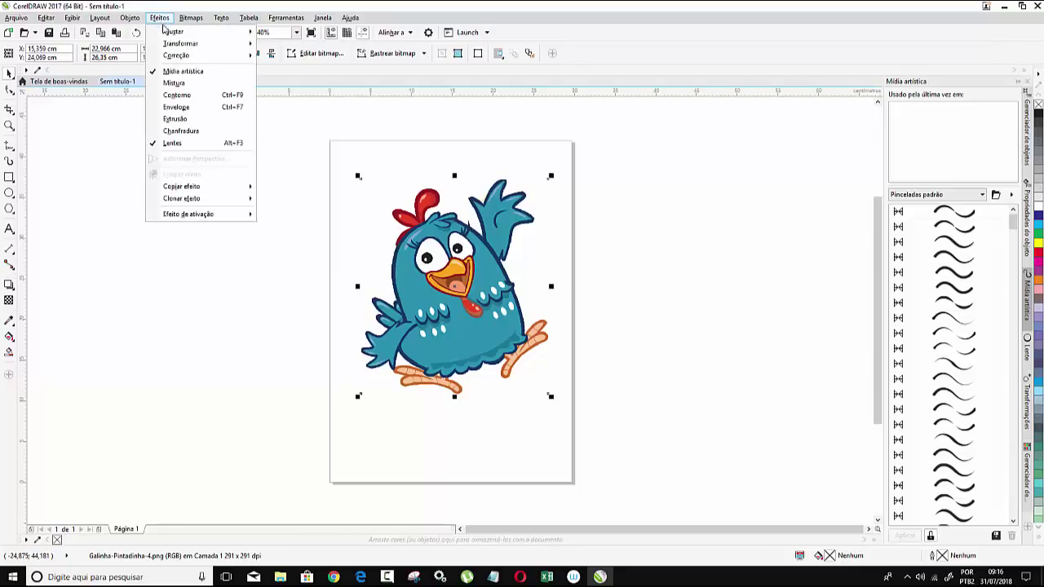
mouse_move(173, 32)
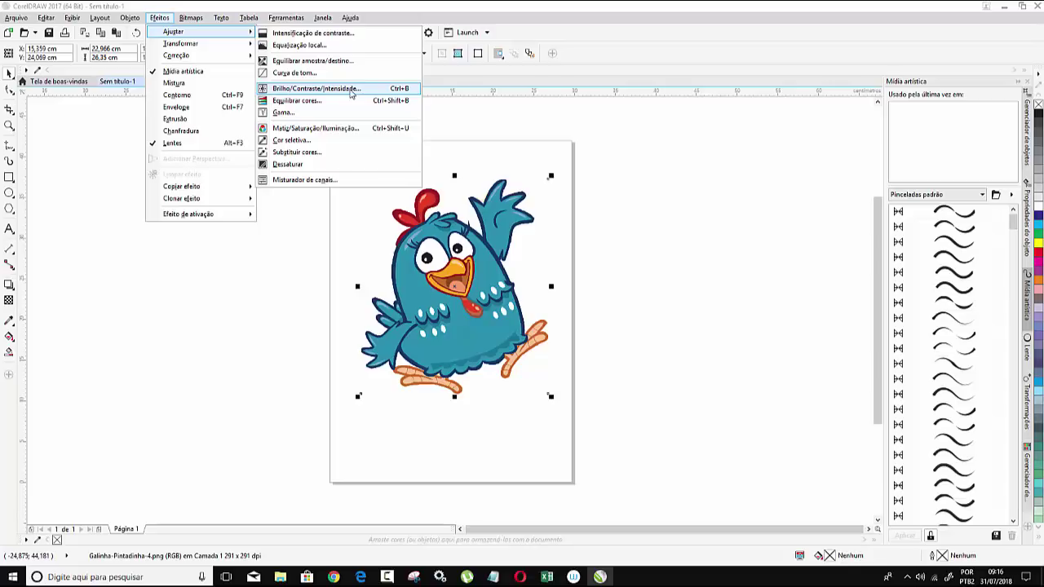
click(351, 89)
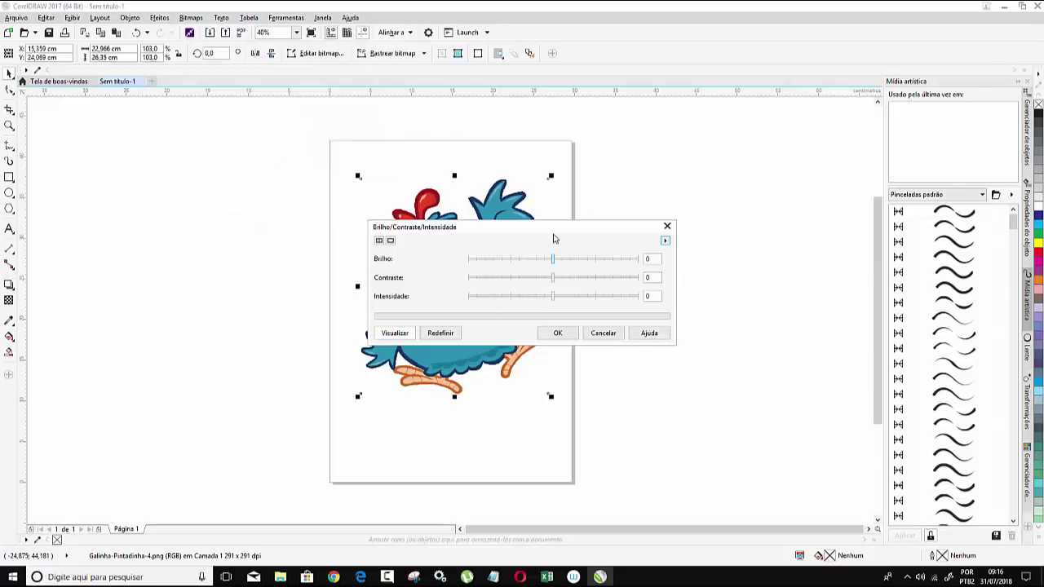
mouse_move(538, 229)
mouse_down()
mouse_move(345, 233)
mouse_move(719, 226)
mouse_up()
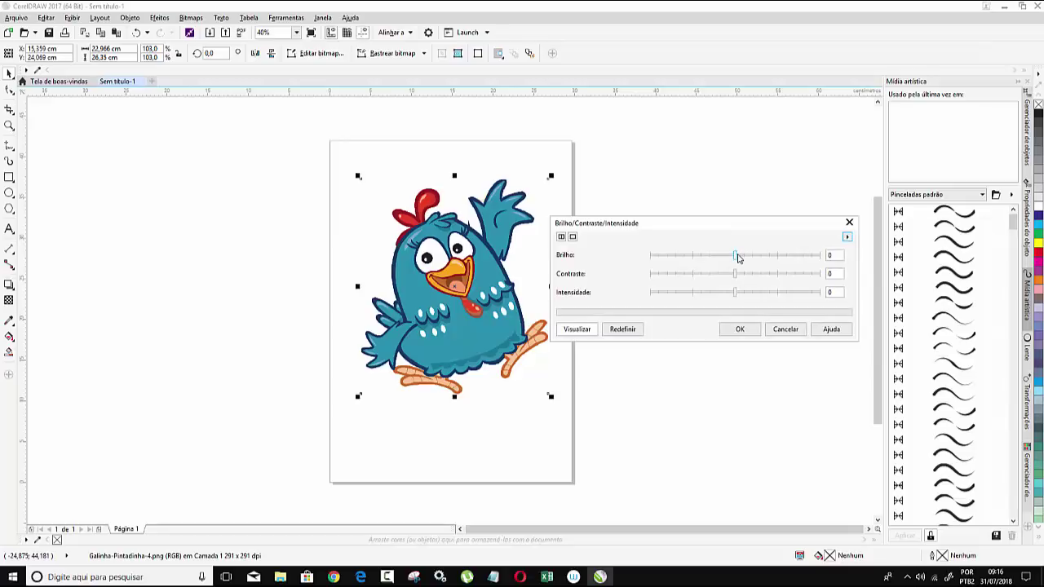
drag(737, 257, 611, 259)
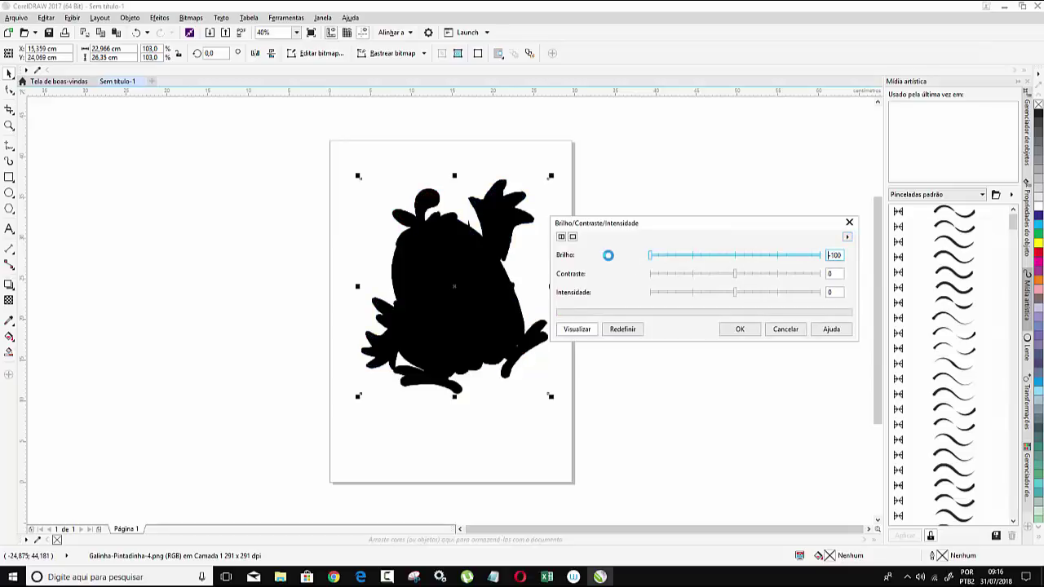
drag(736, 278, 613, 277)
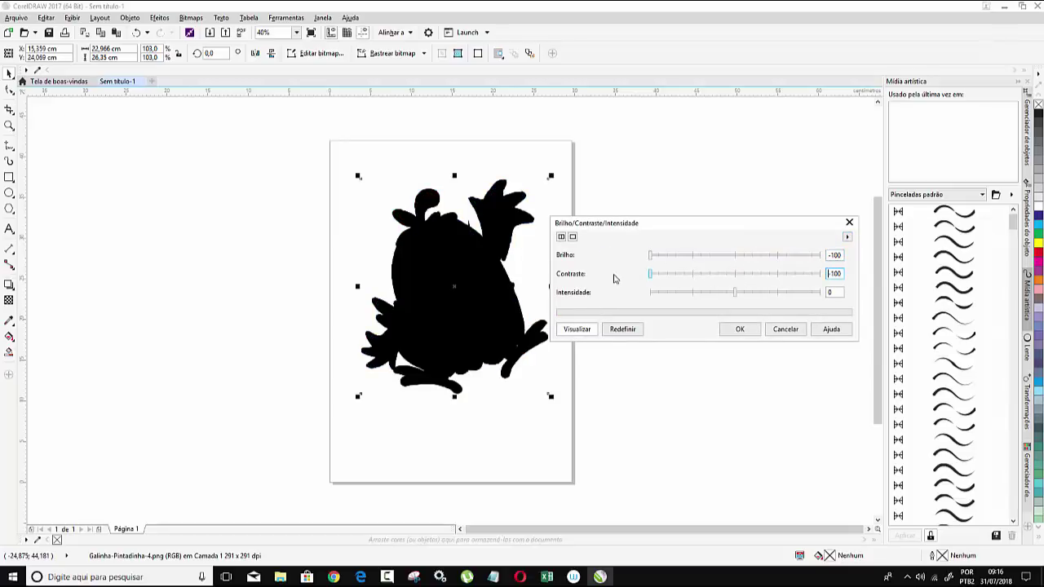
drag(735, 296, 641, 295)
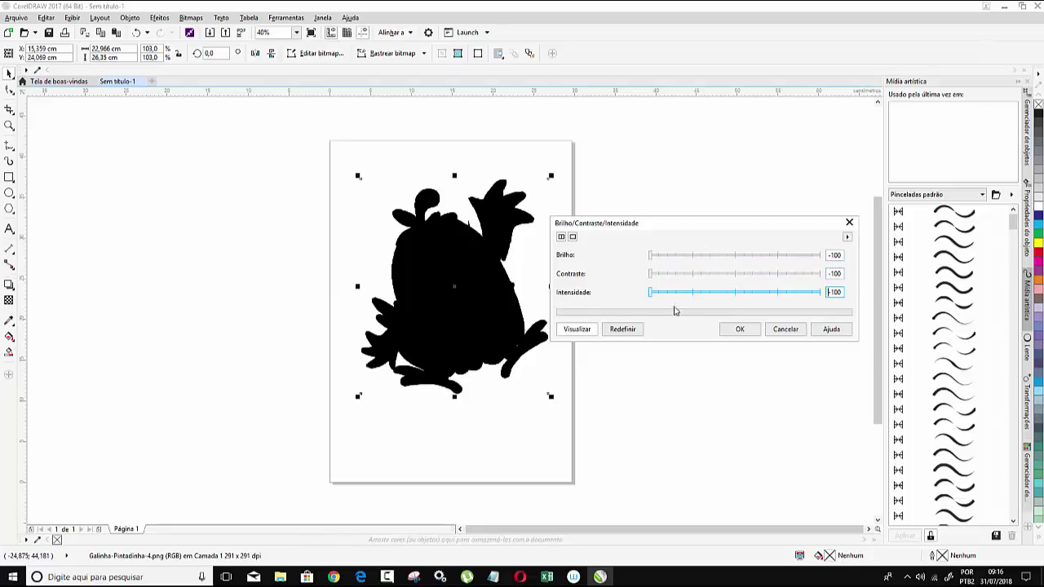
click(740, 331)
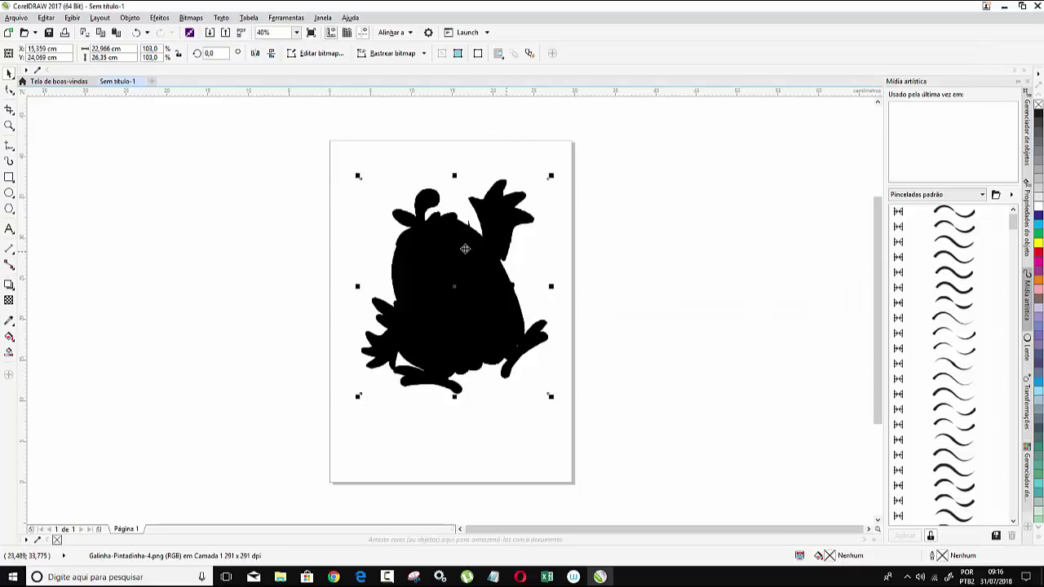
Step: PowerTRACE the silhouette as a high-quality image, deleting the original and removing the background
click(190, 17)
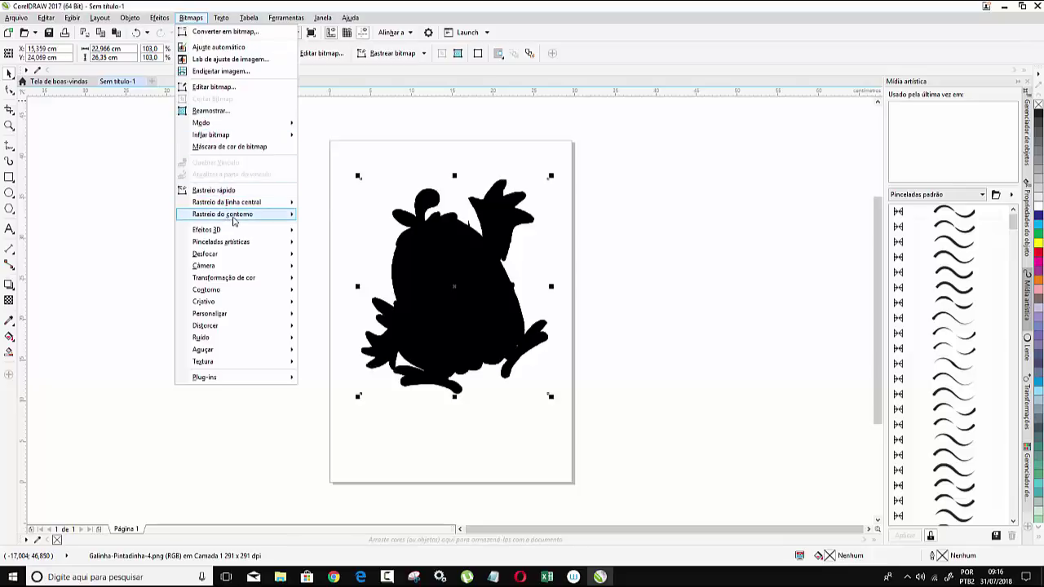
mouse_move(223, 213)
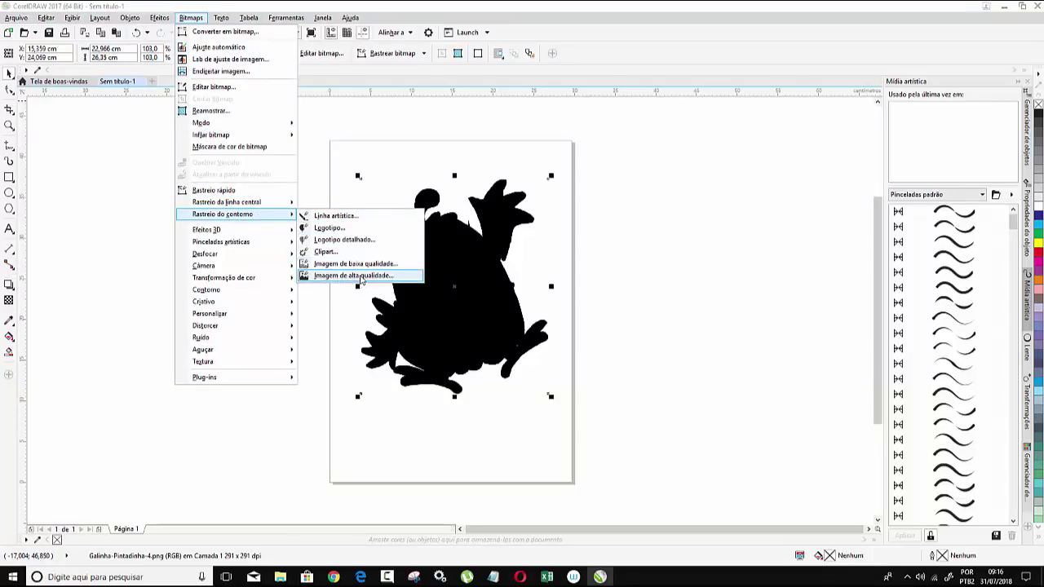
click(361, 277)
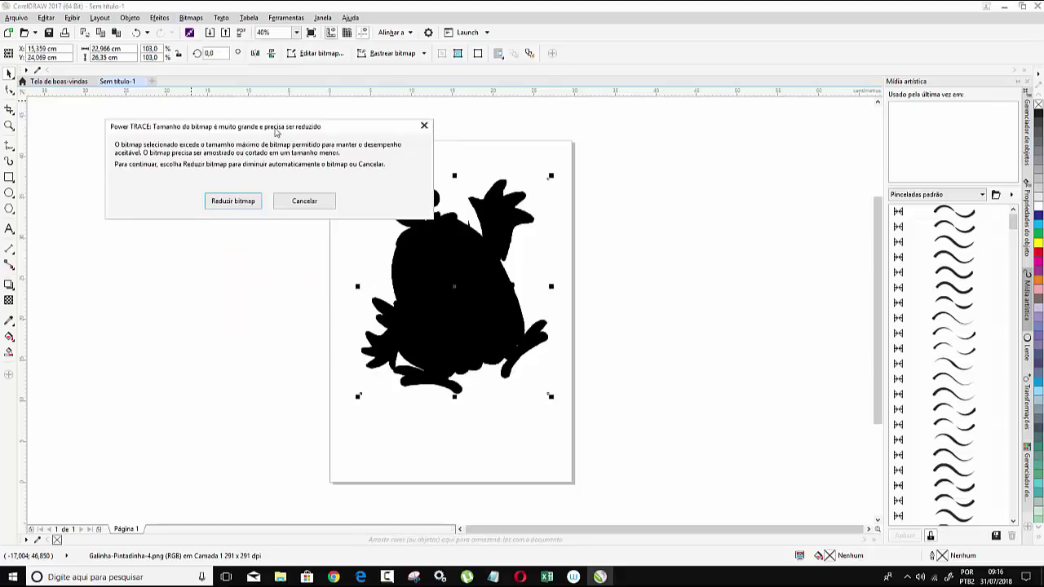
click(233, 202)
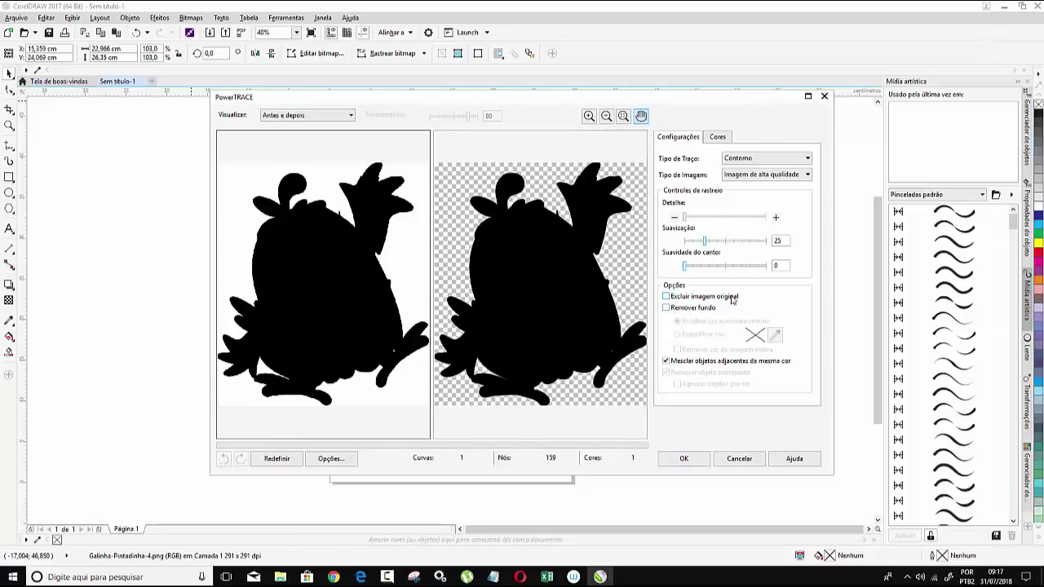
click(667, 297)
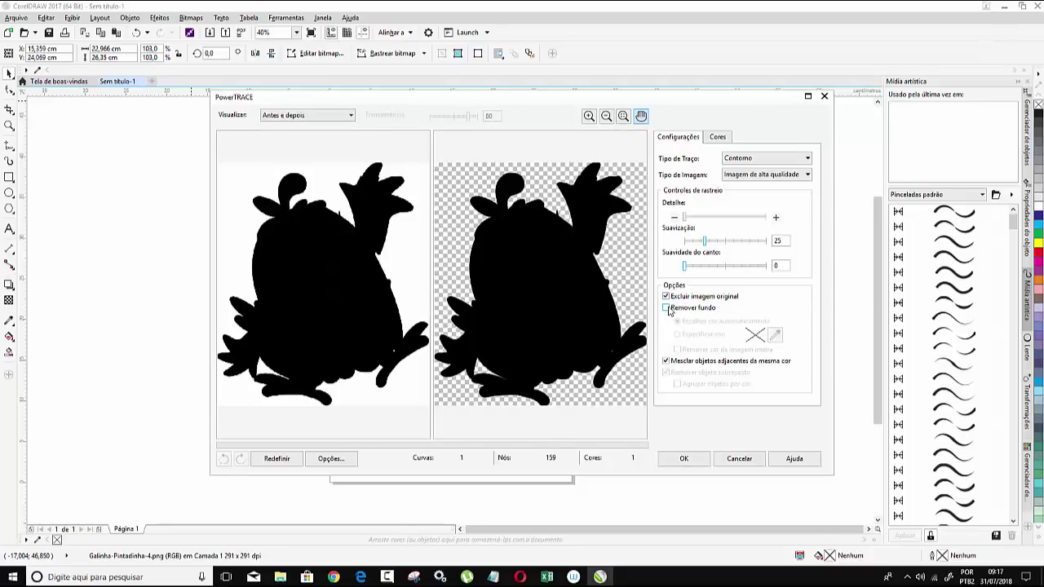
click(667, 309)
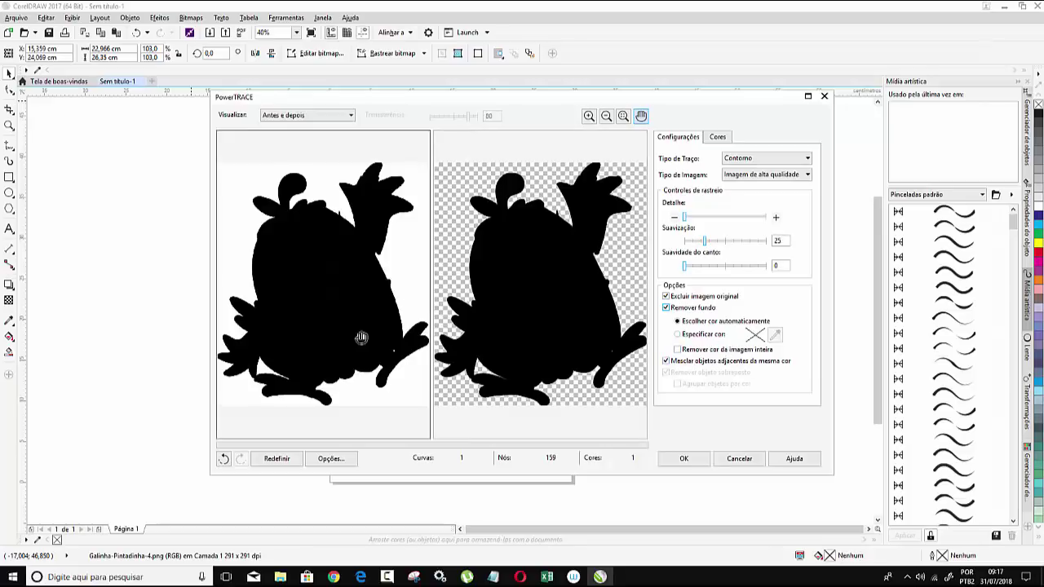
click(691, 463)
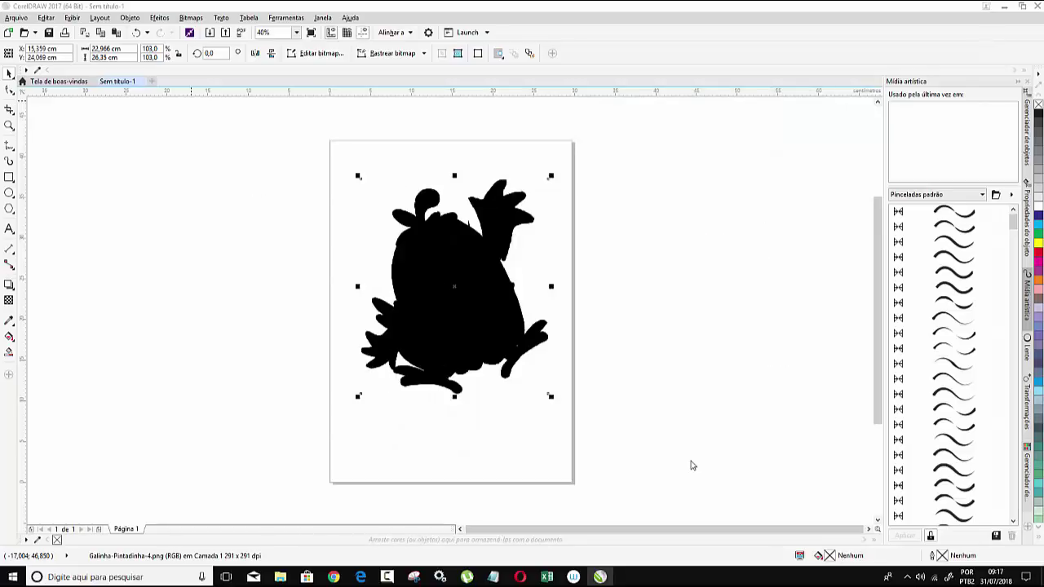
click(612, 291)
click(524, 277)
Step: Add a one-step 0,2 cm outside contour around the traced chicken
click(466, 278)
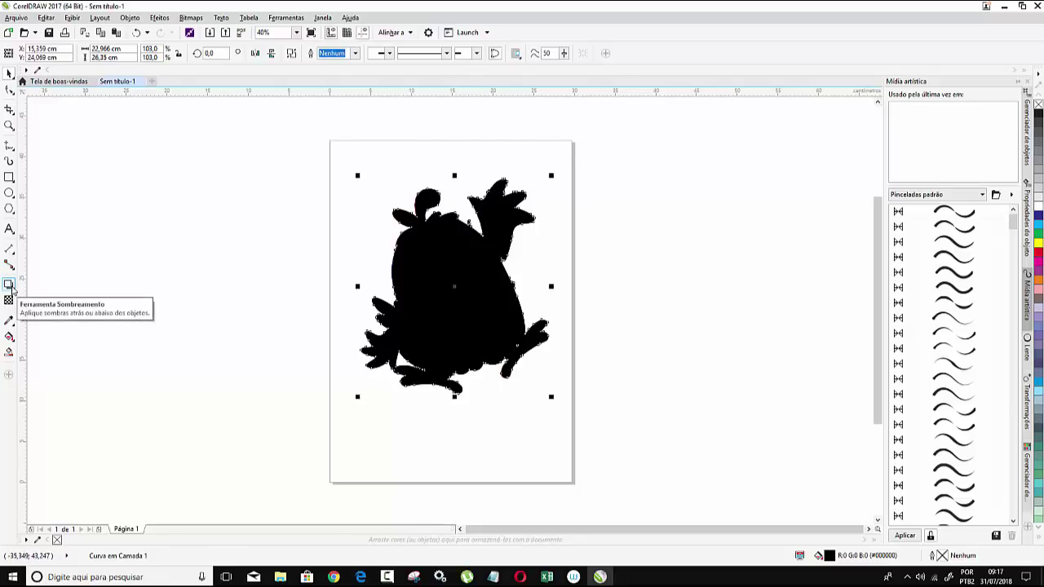
click(10, 285)
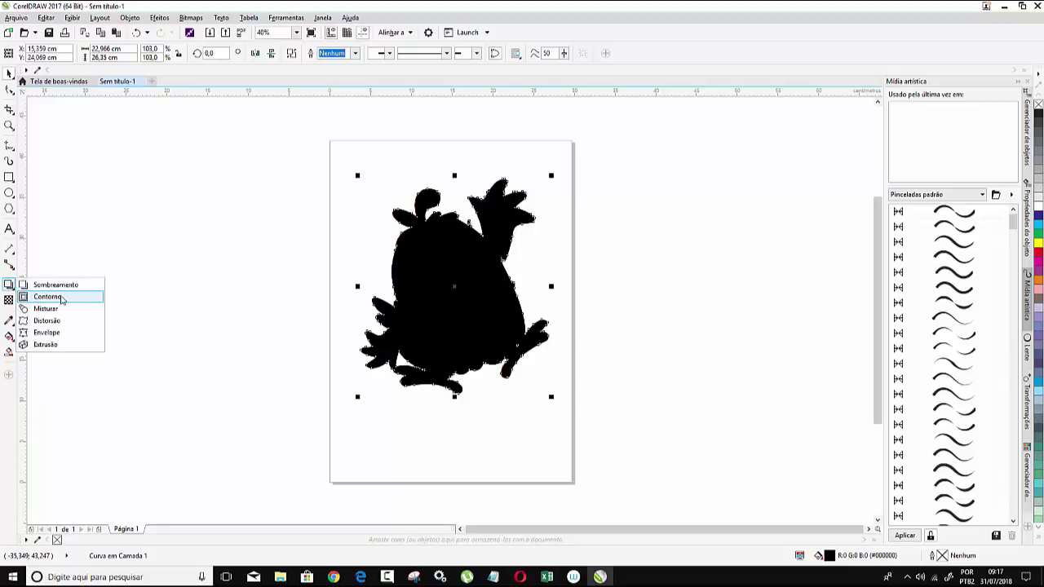
click(61, 299)
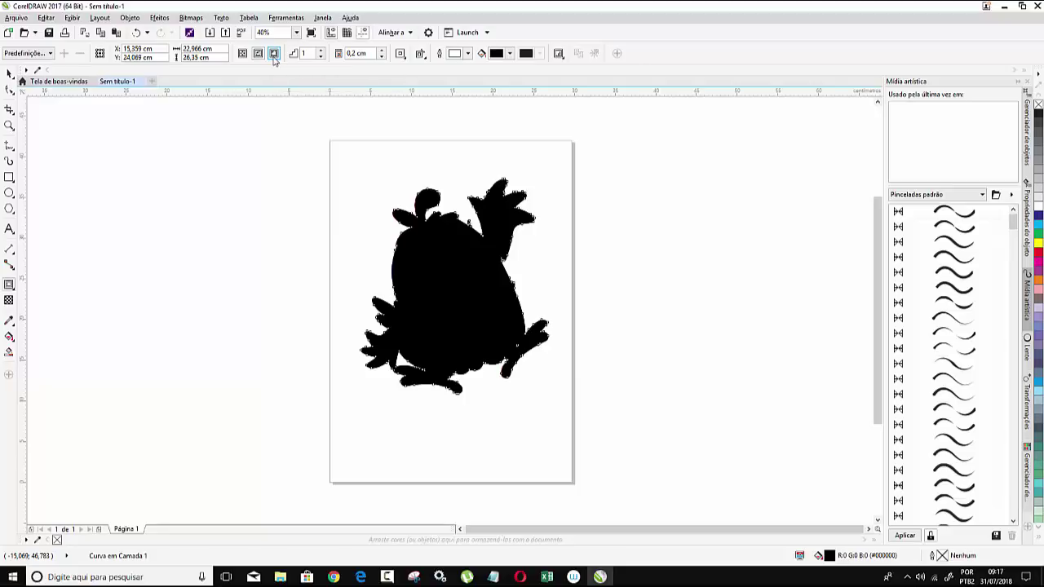
click(274, 55)
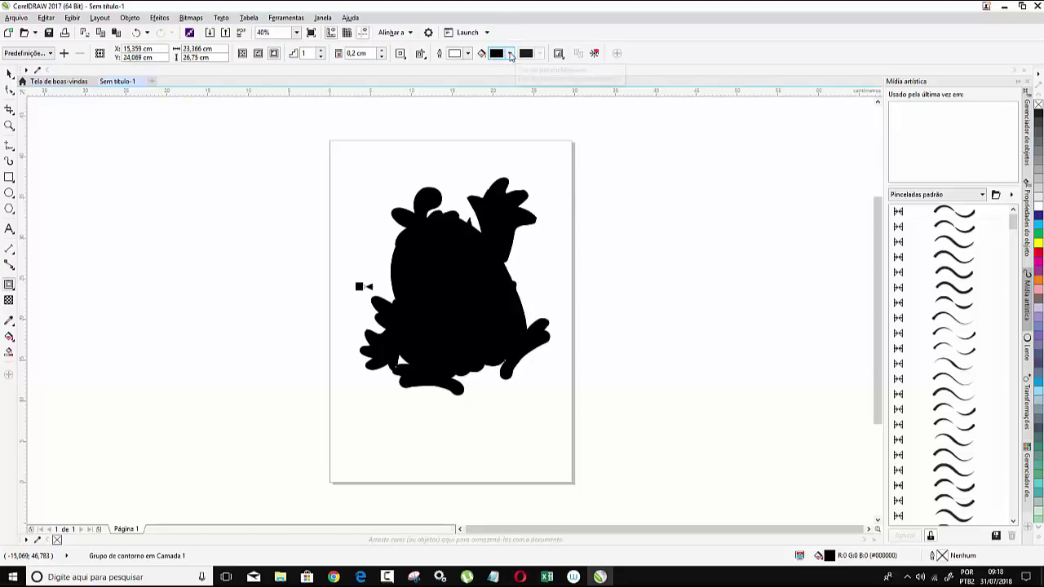
Step: Colour the contour pure red, C0 M100 Y100 K0
click(511, 54)
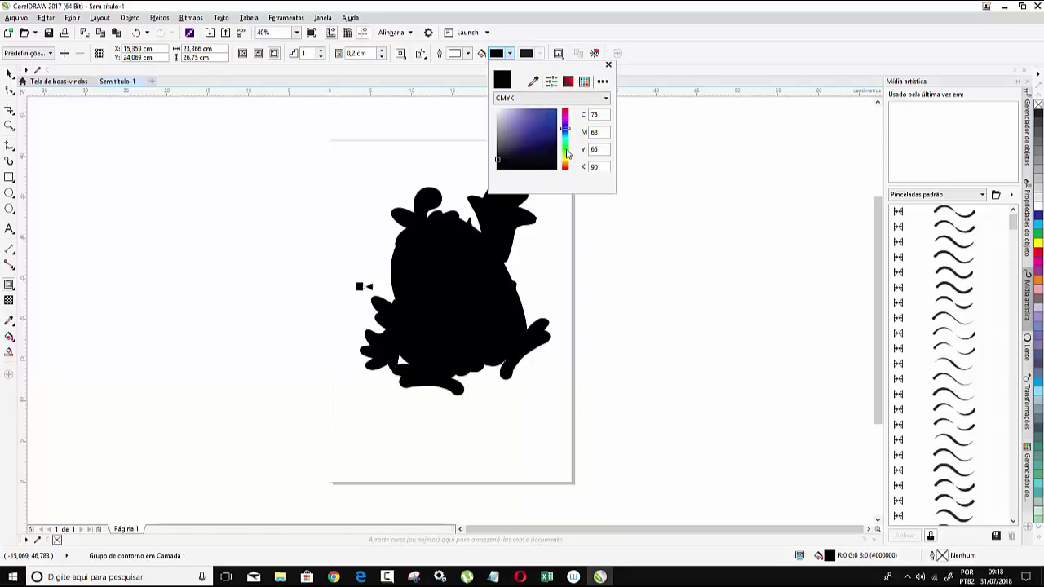
drag(564, 122, 565, 111)
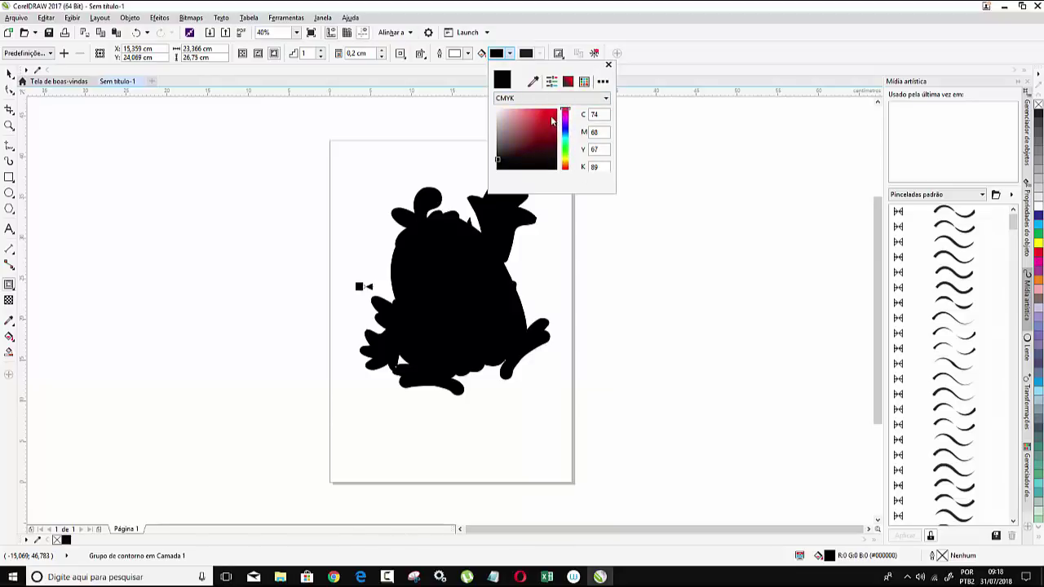
click(557, 112)
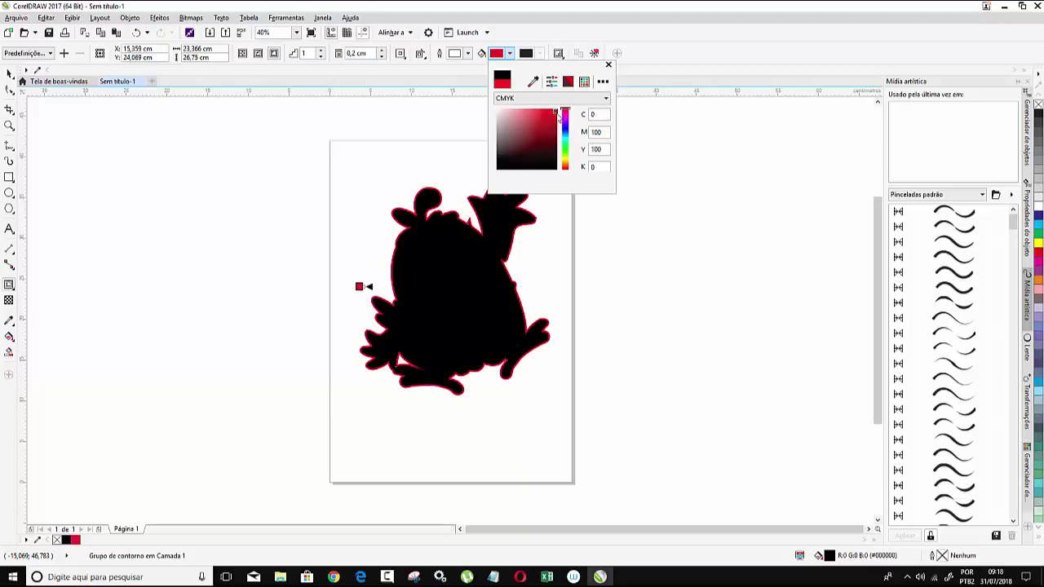
click(610, 64)
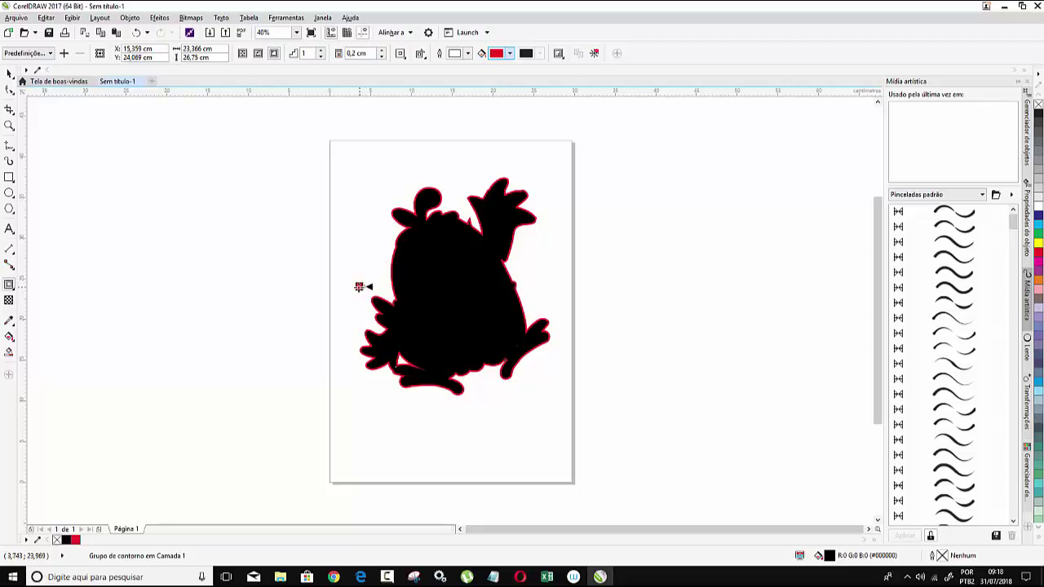
Step: Give the red contour rounded corners and a 0,801 cm offset
drag(359, 286, 352, 288)
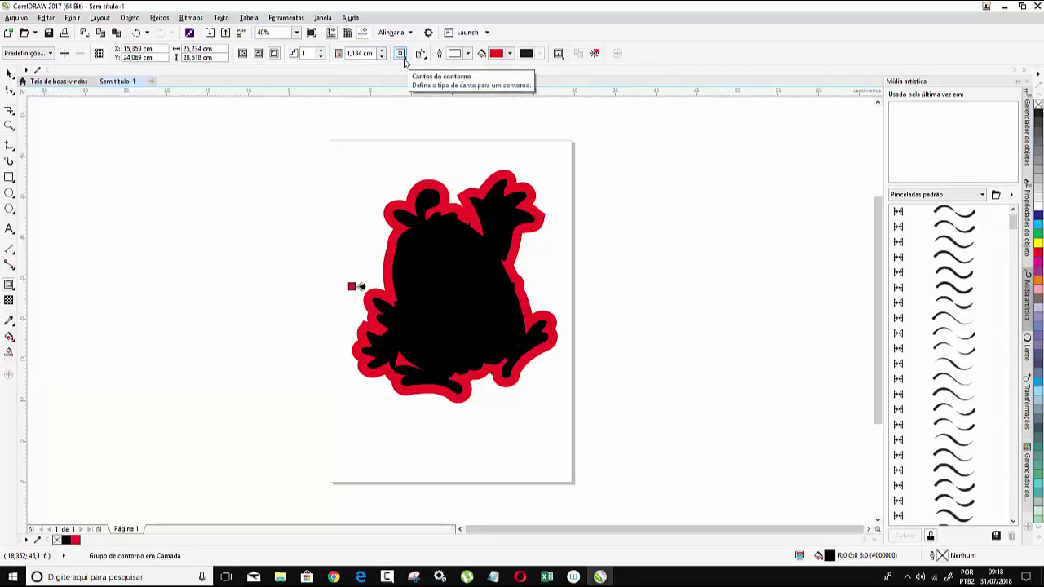
click(406, 60)
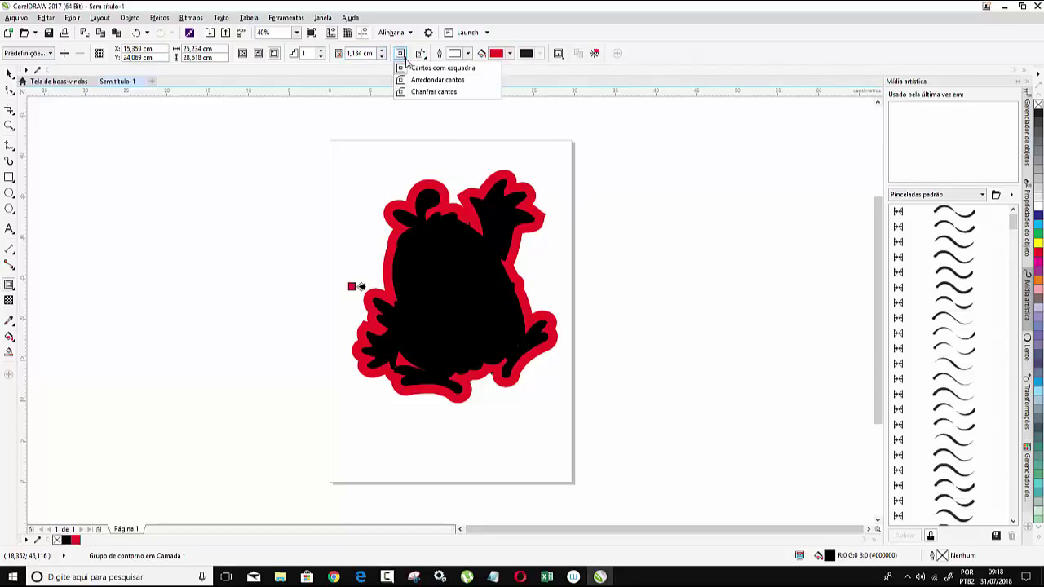
click(461, 84)
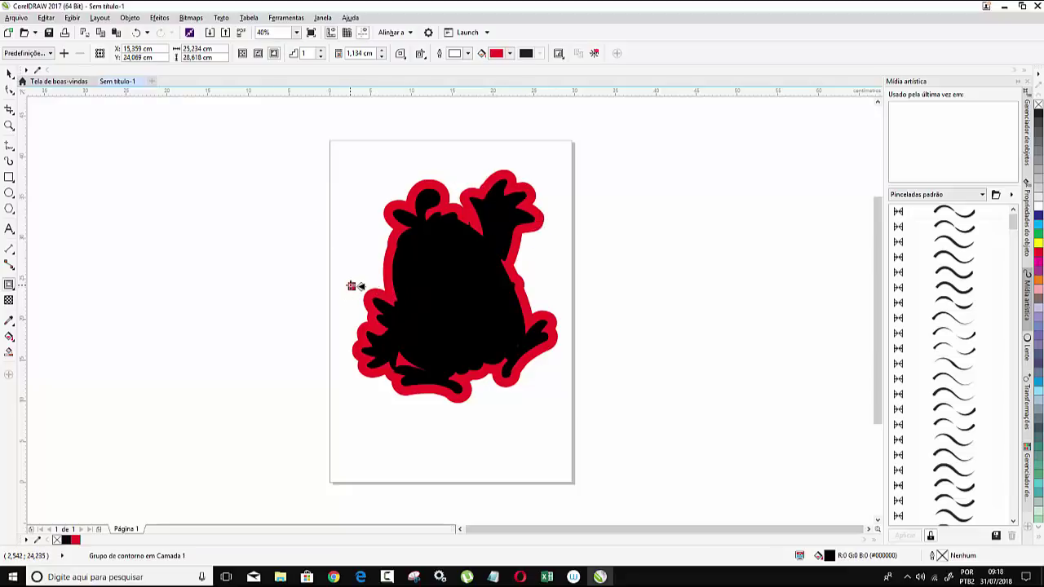
drag(352, 286, 360, 291)
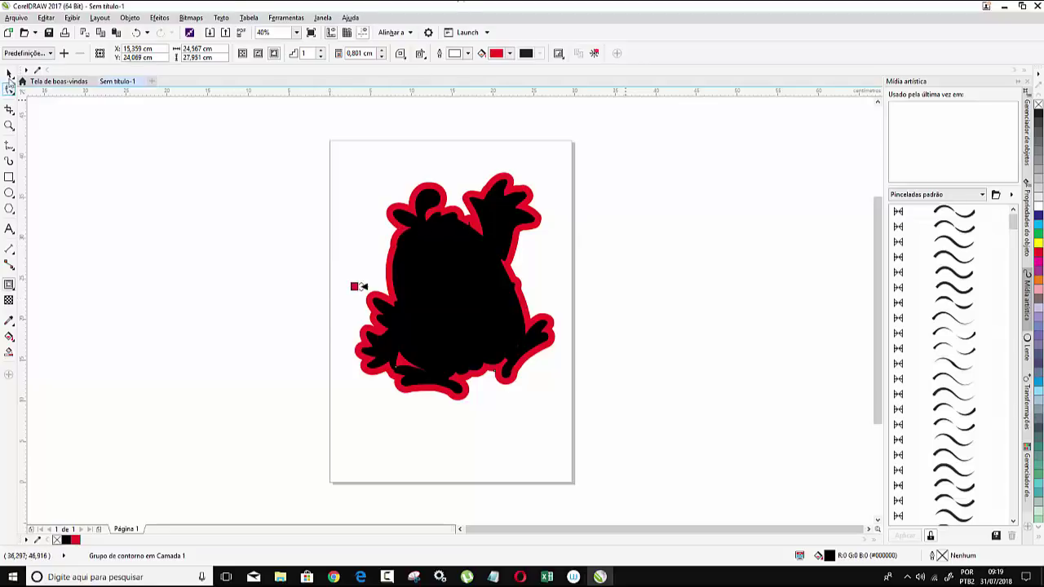
Step: Break the contour group apart and move the black silhouette off the page to the left
click(10, 74)
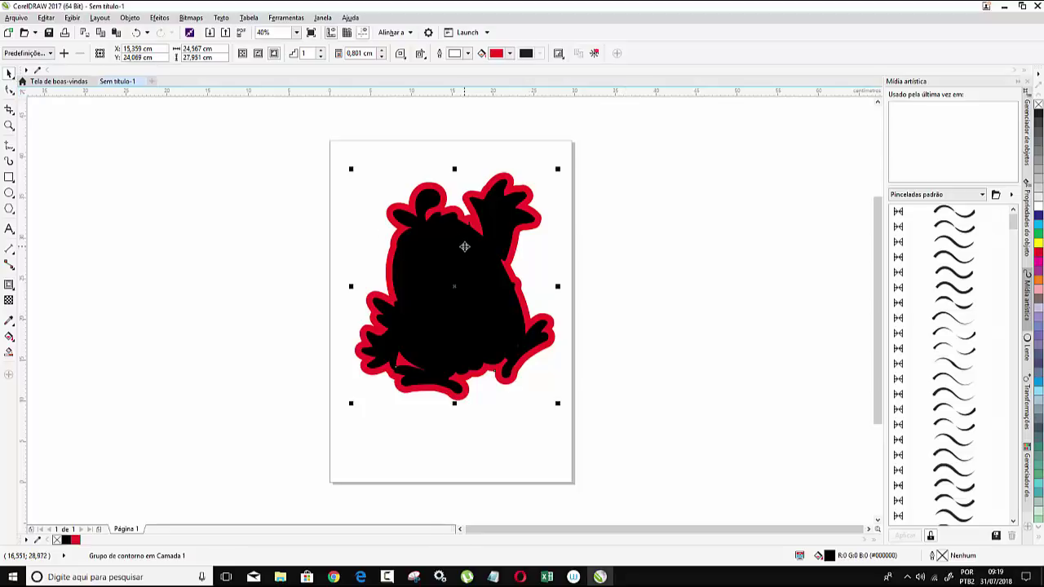
key(ctrl+k)
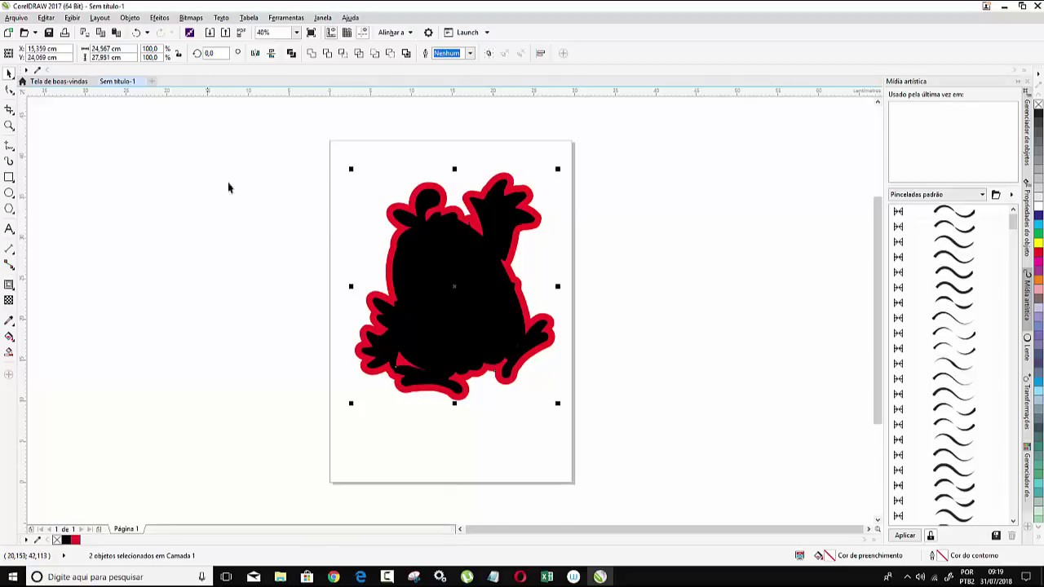
click(266, 182)
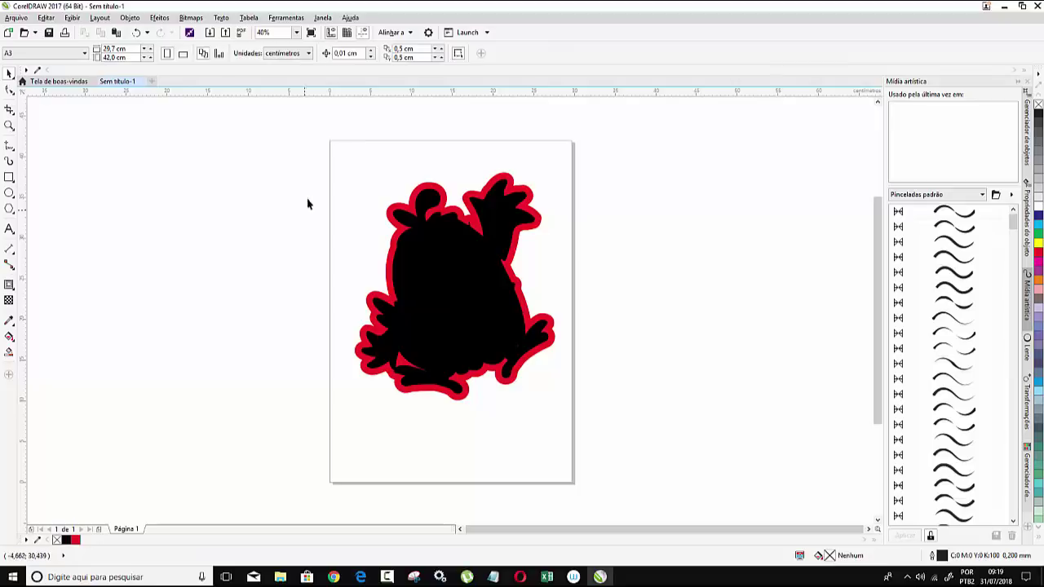
click(470, 271)
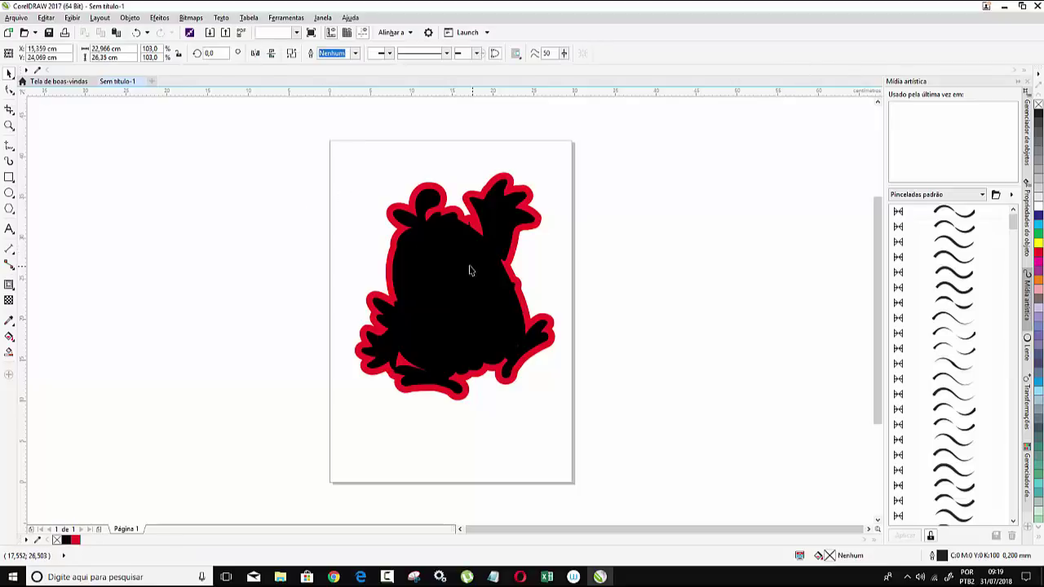
drag(470, 271, 226, 269)
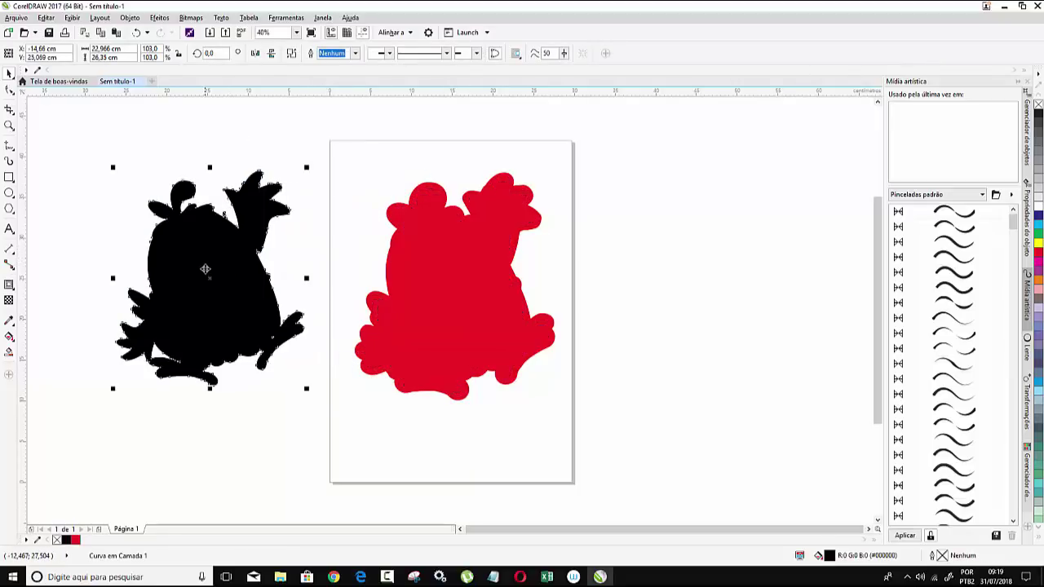
Step: Delete the black silhouette and send the red shape behind the chicken artwork
key(Delete)
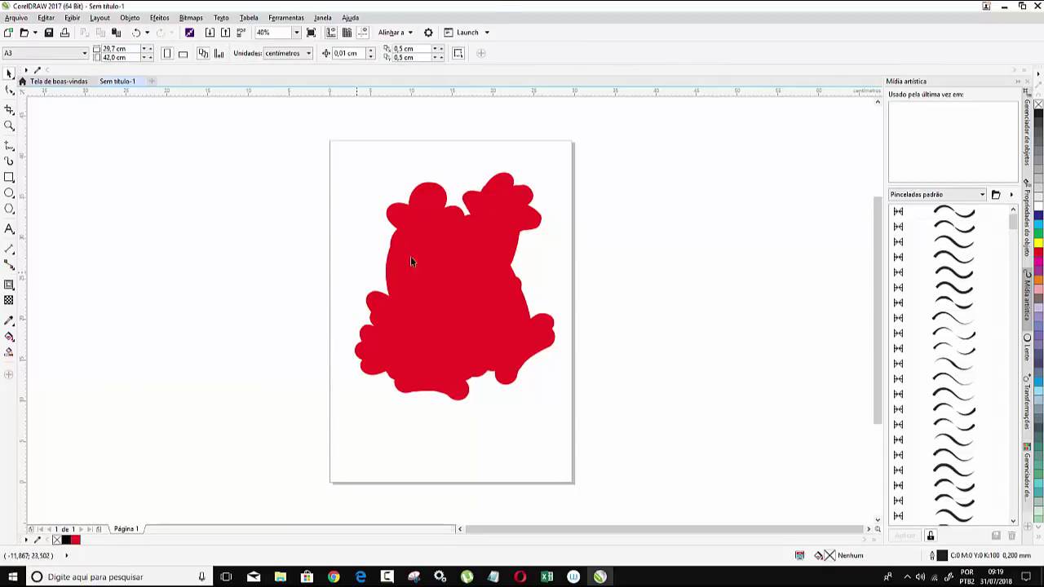
click(416, 222)
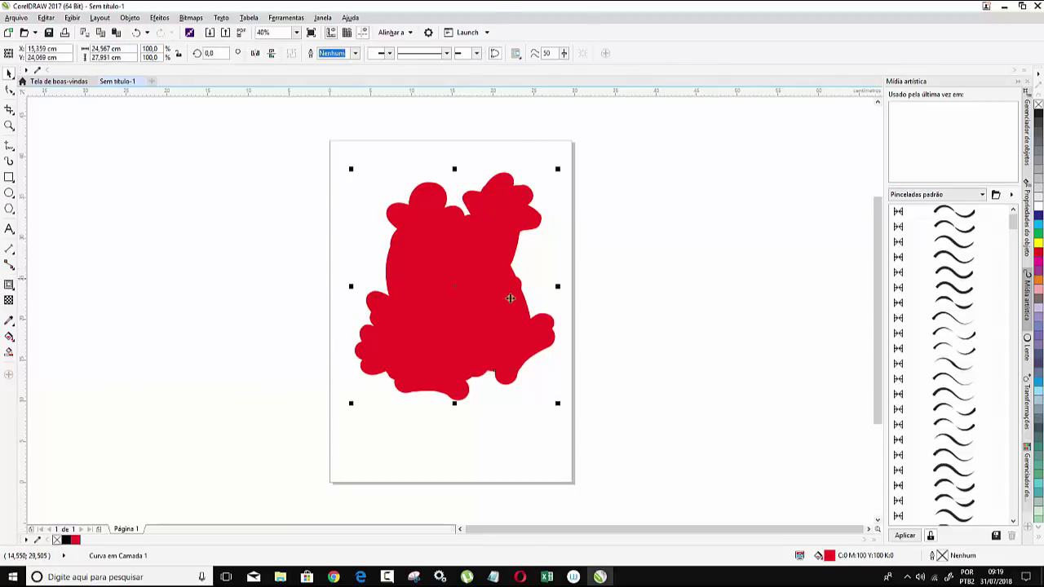
key(shift+Page_Down)
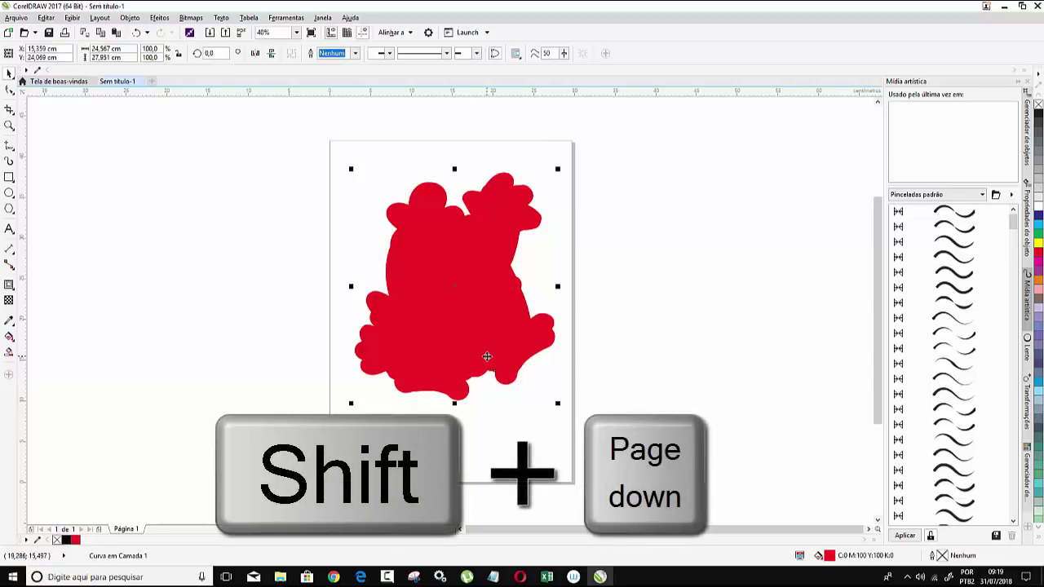
key(shift+Page_Down)
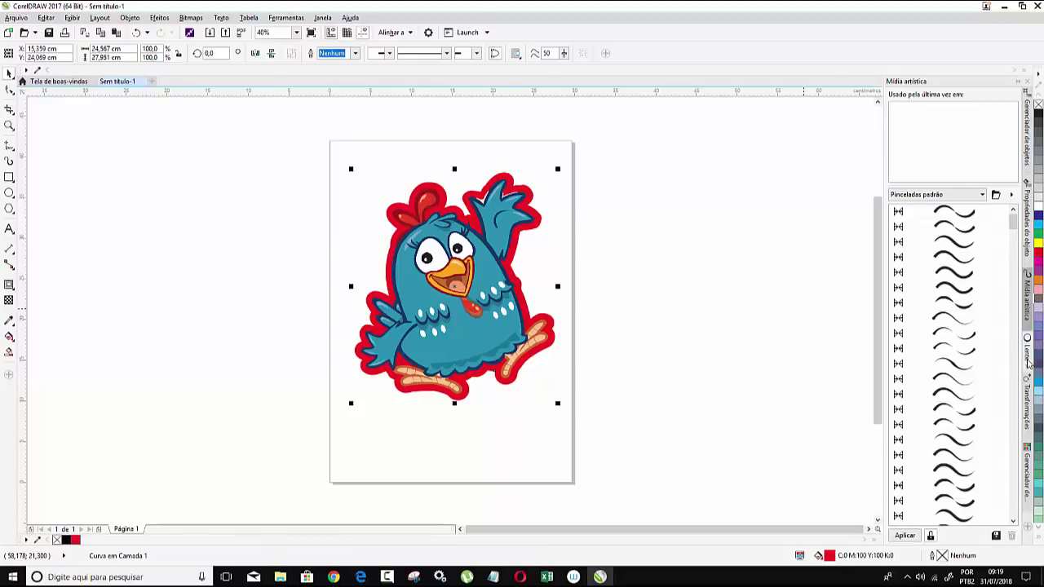
Step: Fill the border shape white and give it a thin black outline
right_click(1039, 210)
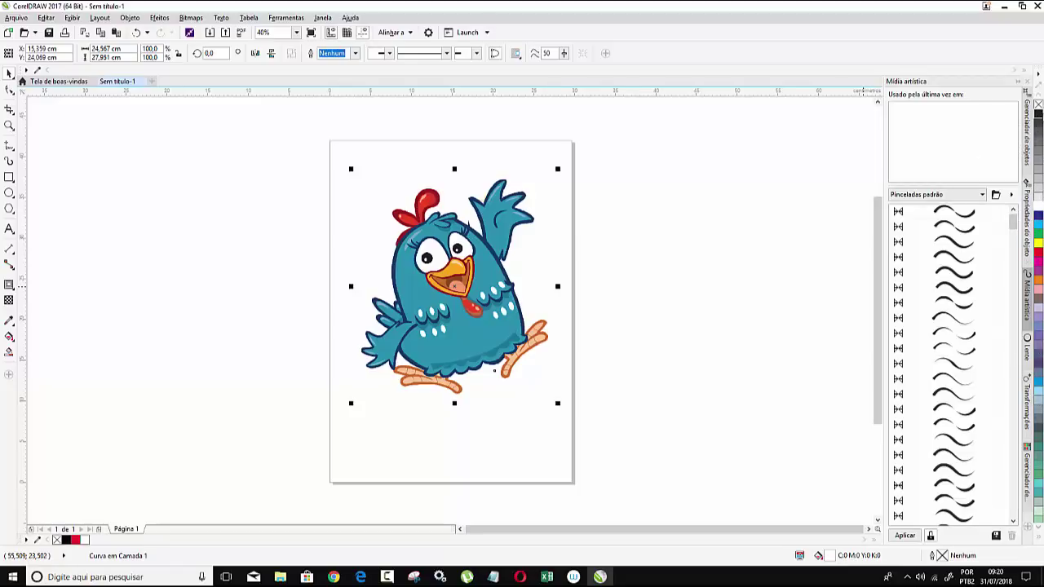
right_click(1039, 115)
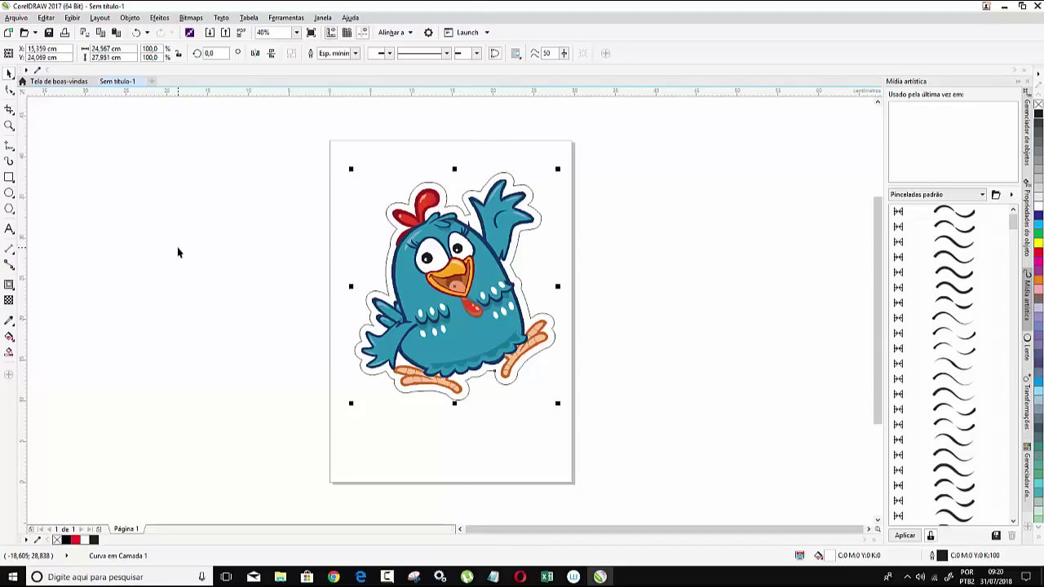
Step: Give the sticker border's black outline a 0.2 mm width in Caneta de contorno
key(F12)
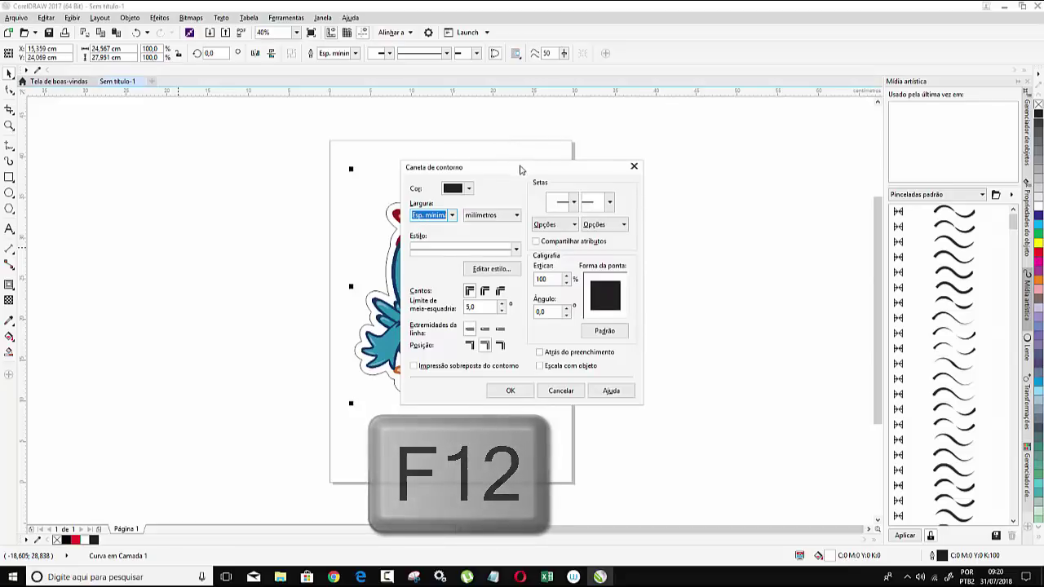
drag(506, 168, 677, 174)
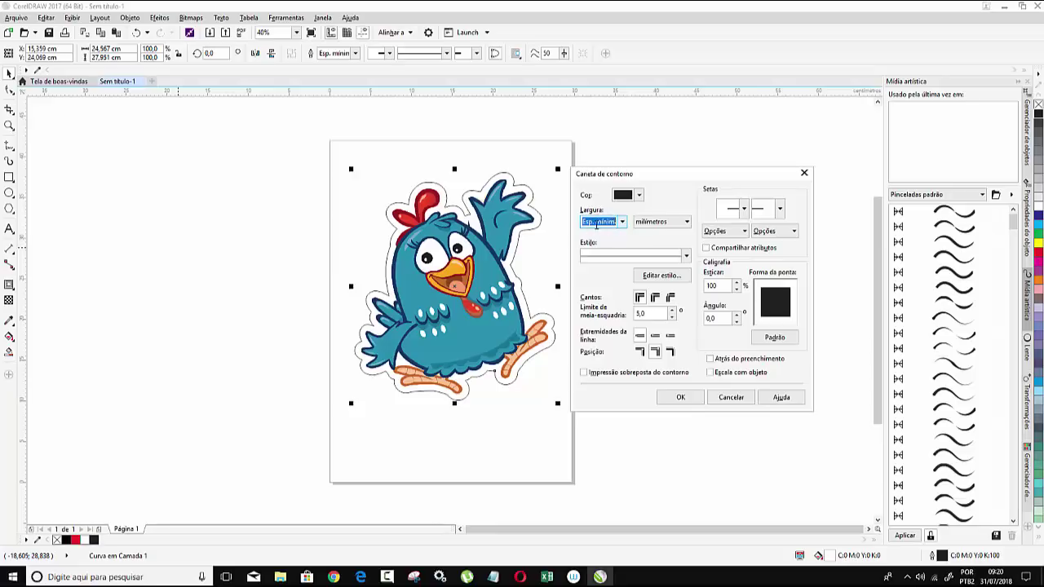
click(623, 223)
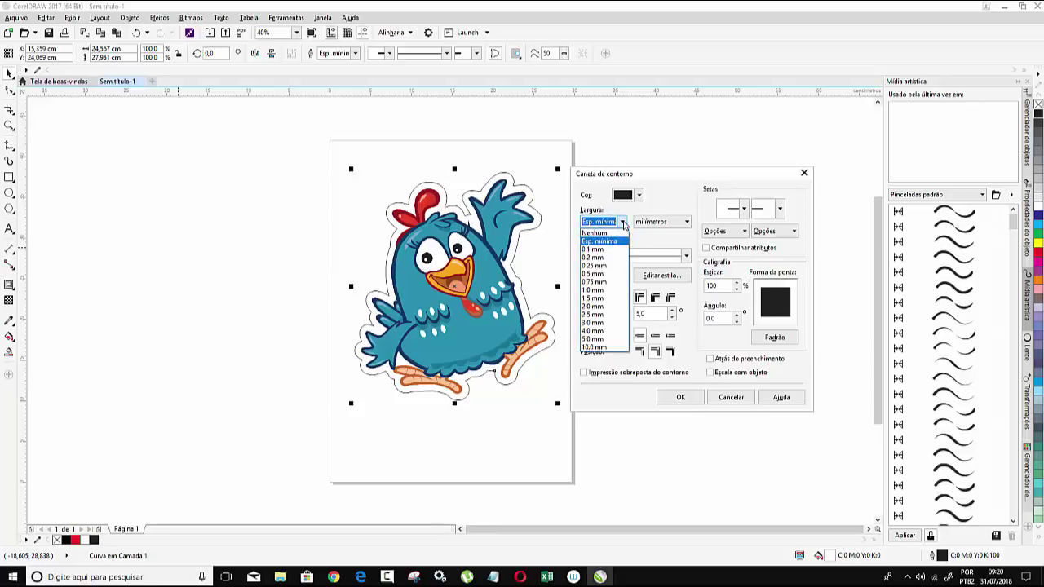
click(594, 257)
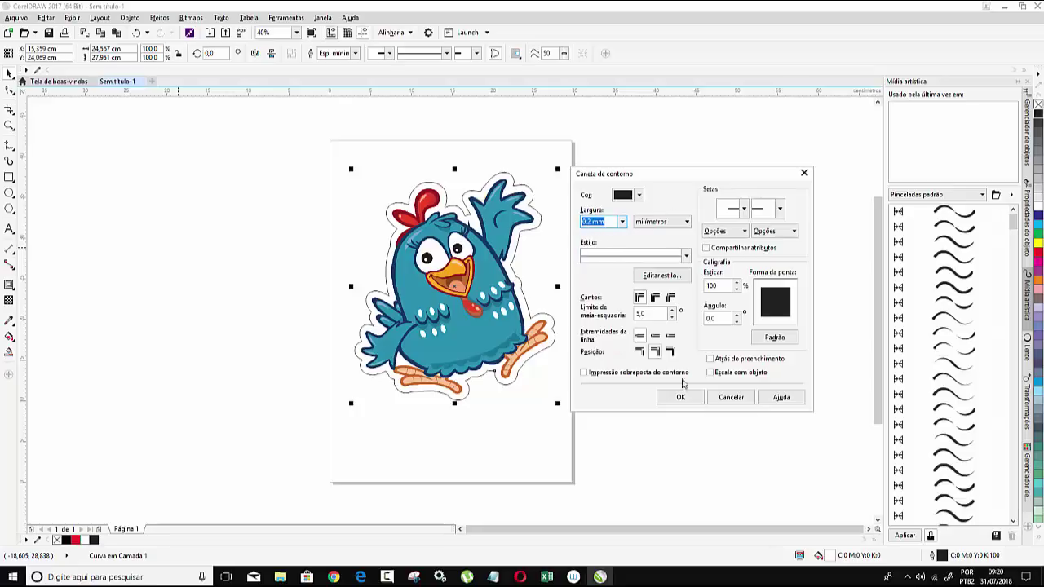
click(679, 398)
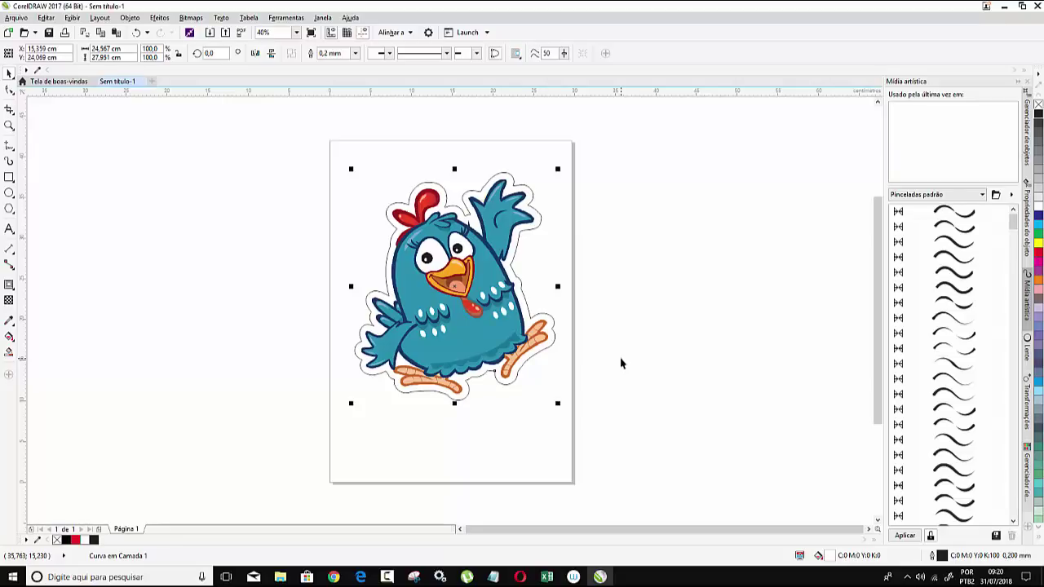
Step: Thicken the sticker border's outline from 0.2 mm to 1.0 mm
key(F12)
drag(530, 168, 731, 162)
click(653, 209)
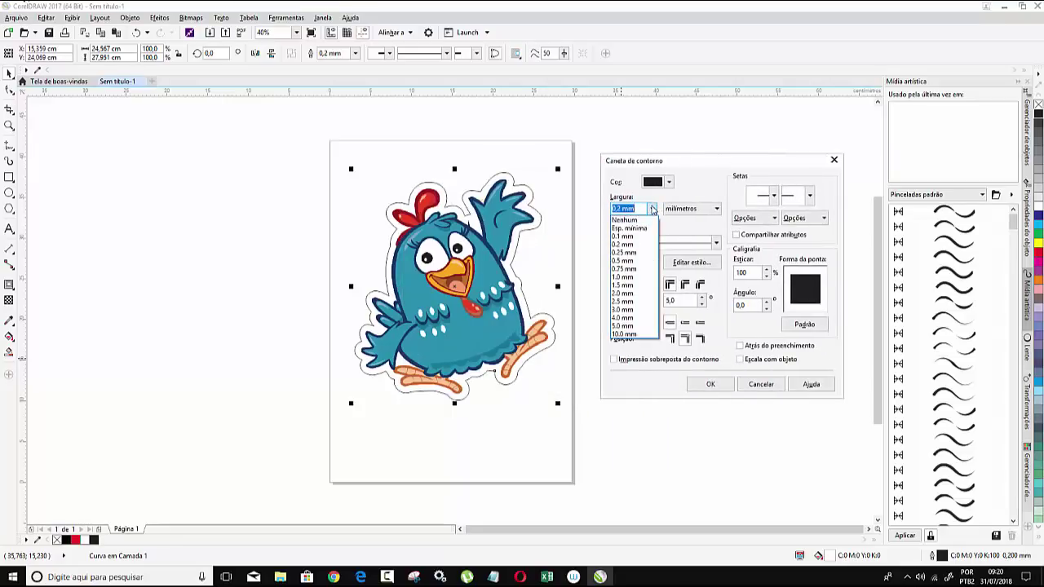
click(624, 277)
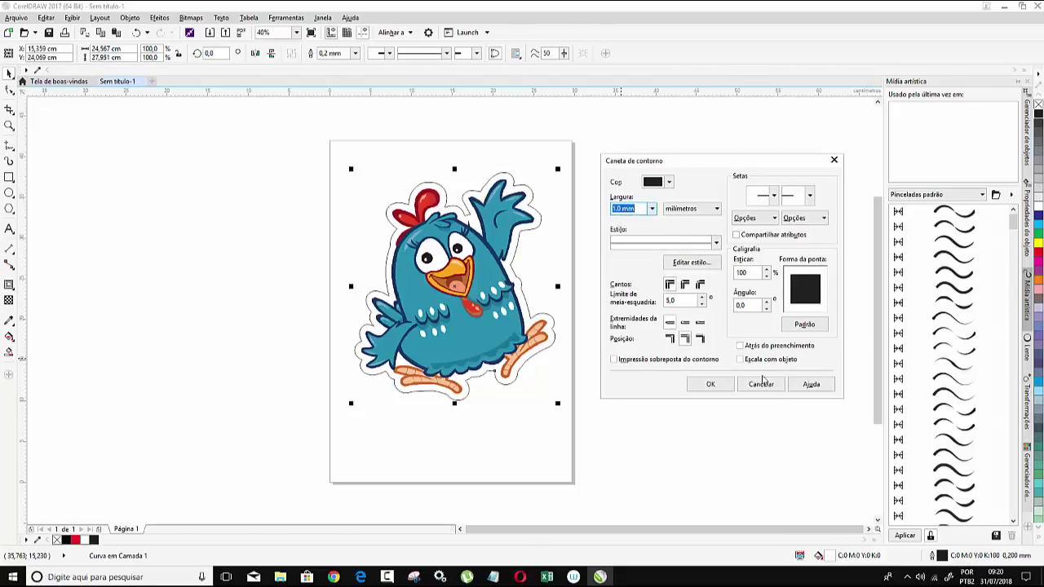
click(711, 384)
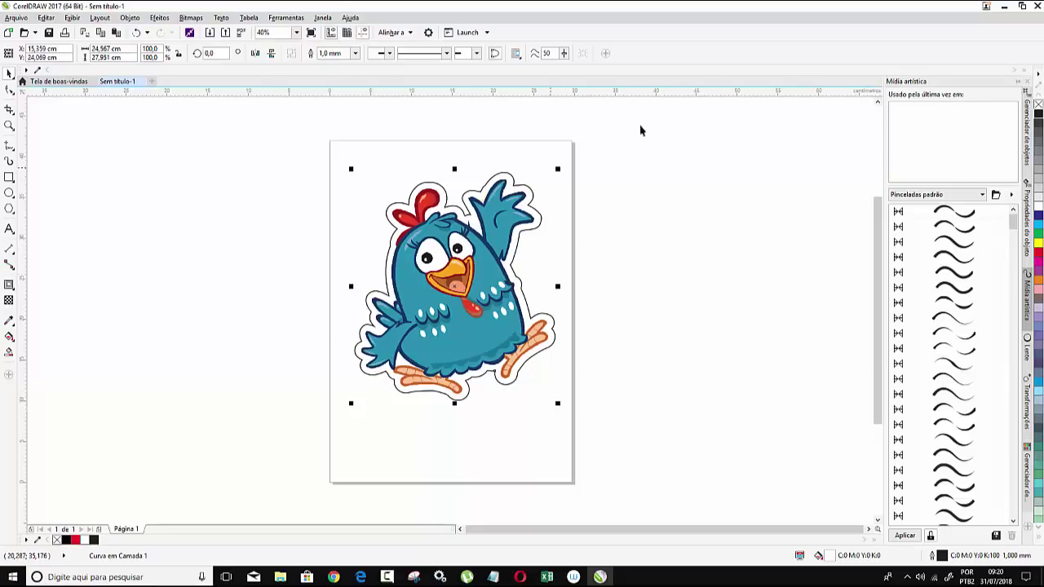
click(266, 179)
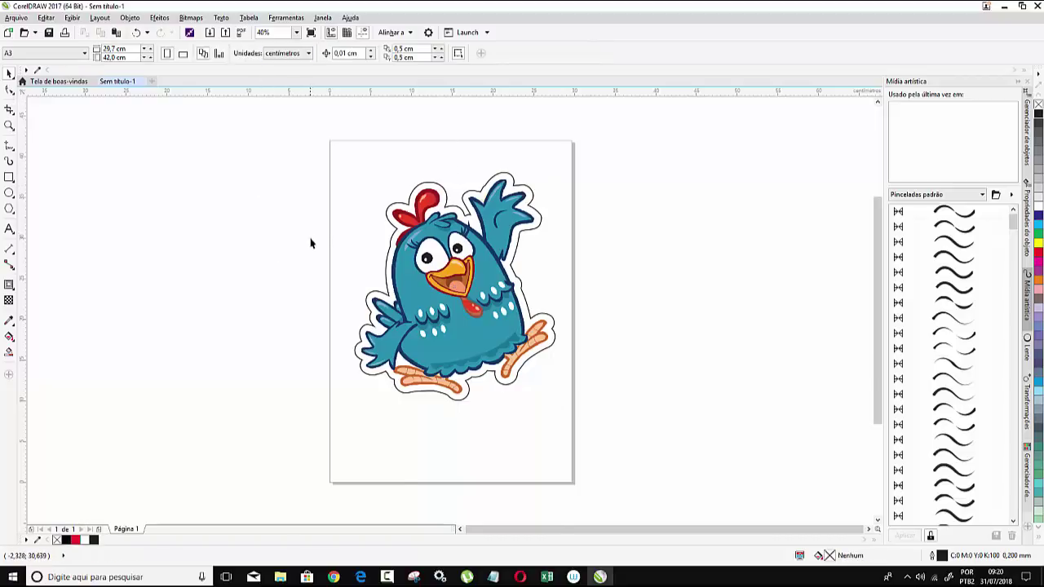
scroll(365, 300, up, 3)
scroll(366, 301, down, 2)
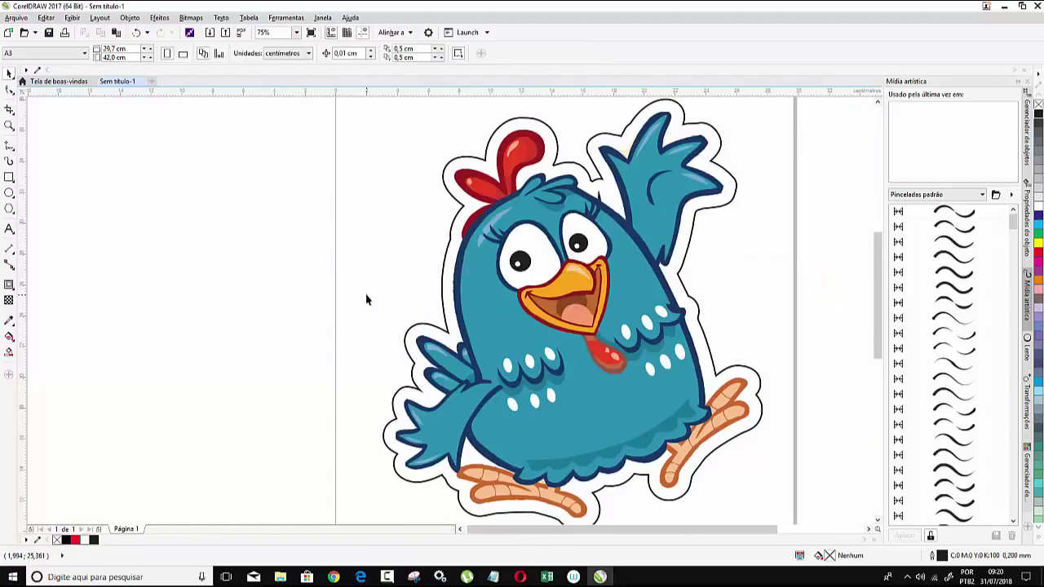
scroll(366, 300, down, 1)
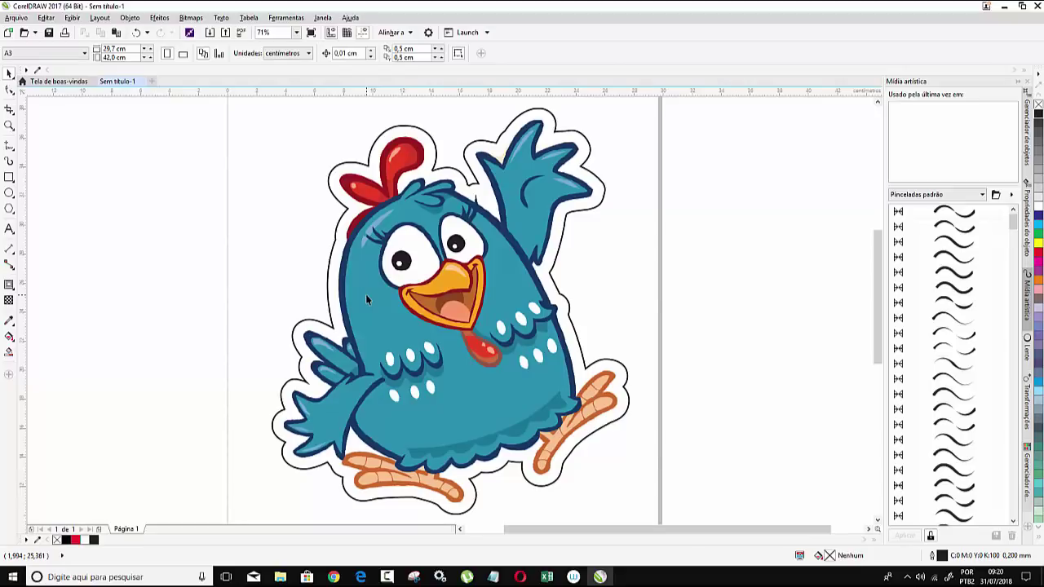